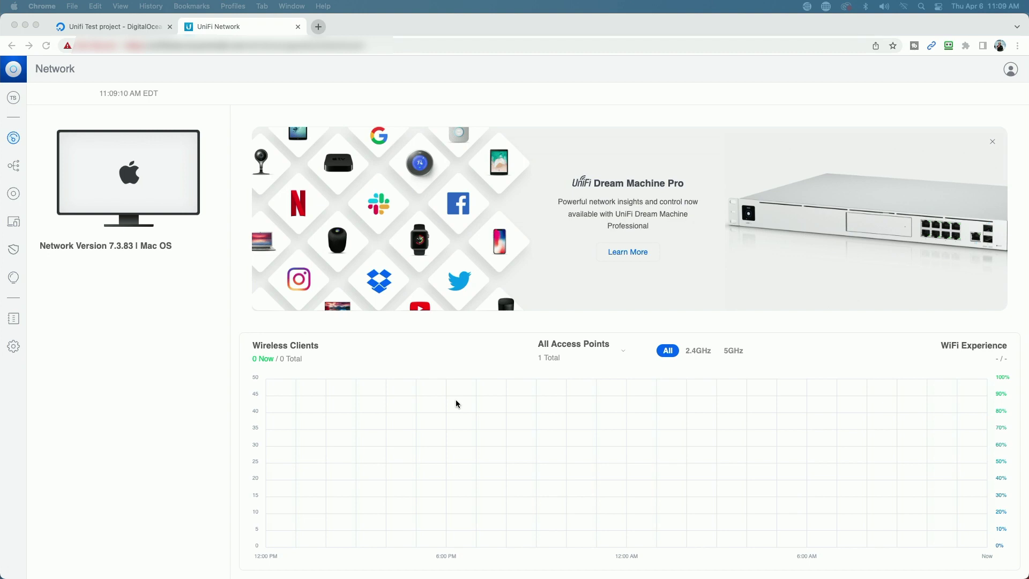
- Check the devices at Test Site A, then switch to Test Site B, review its devices and open its settings
{"action": "left_click", "coordinate": [12, 99]}
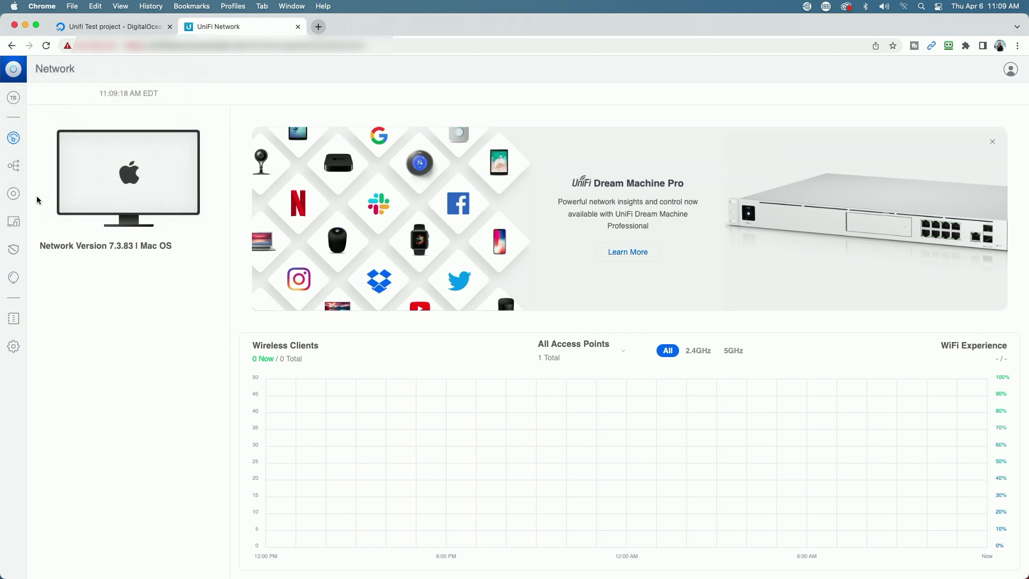
{"action": "left_click", "coordinate": [13, 196]}
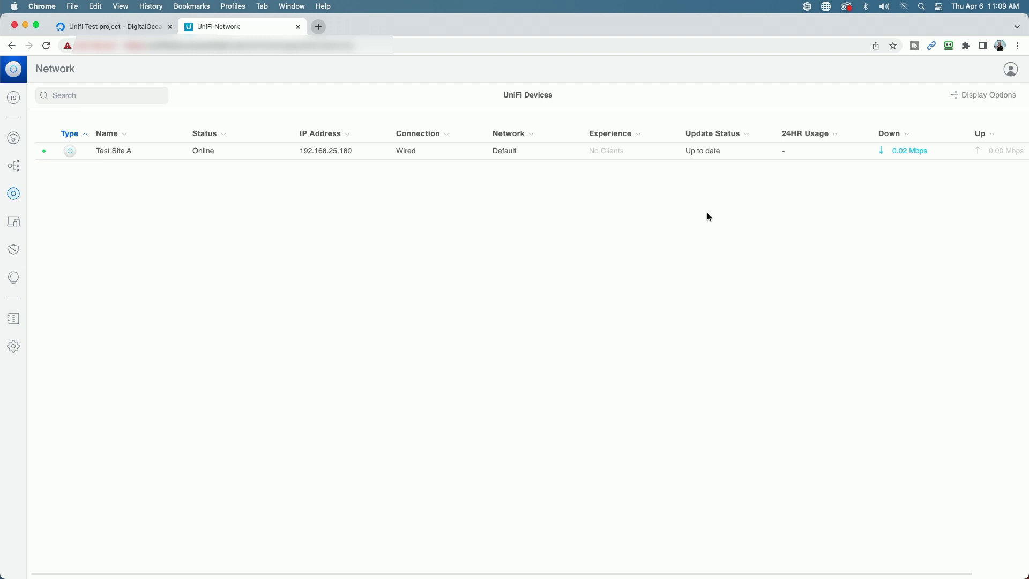
{"action": "left_click", "coordinate": [14, 97]}
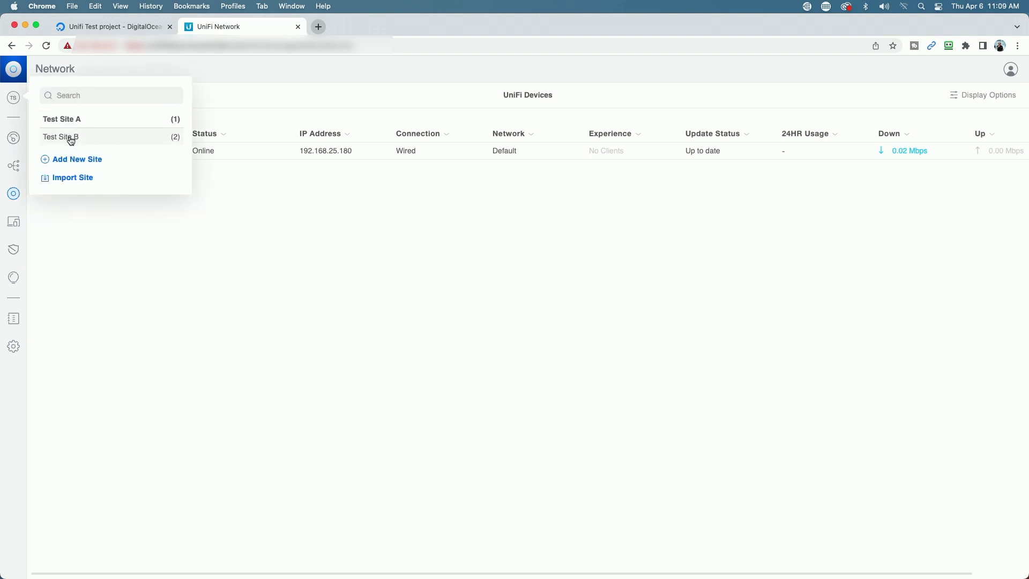
{"action": "left_click", "coordinate": [71, 138]}
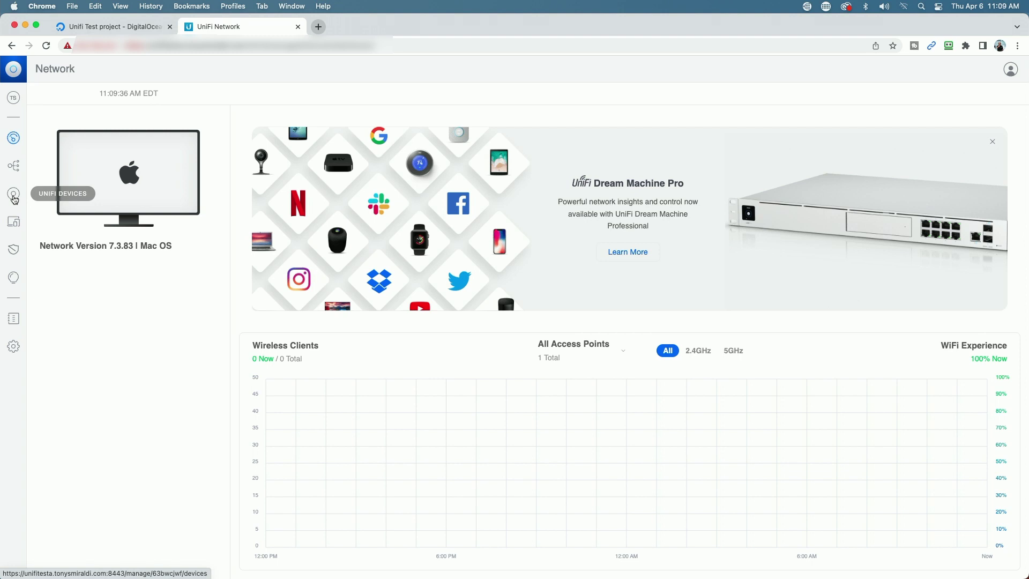
{"action": "left_click", "coordinate": [14, 198]}
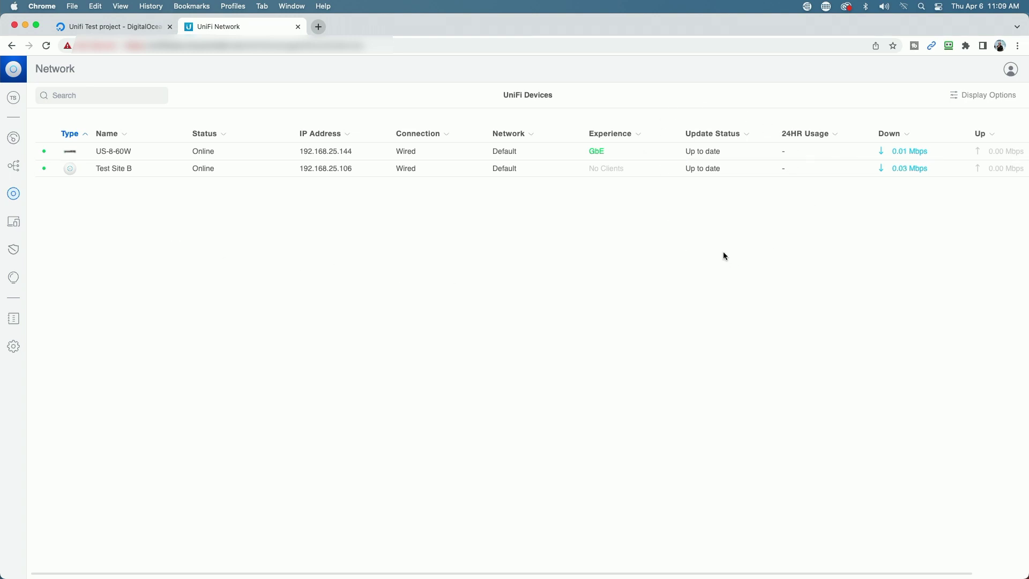
{"action": "left_click", "coordinate": [13, 346]}
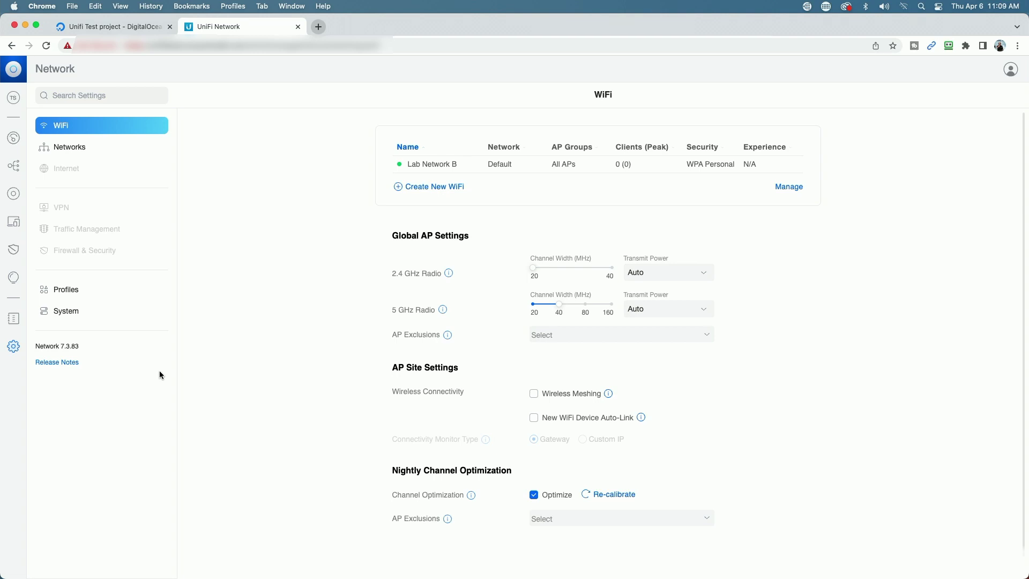
- Download a Settings Only backup of Test Site B from System > Backups
{"action": "left_click", "coordinate": [67, 312]}
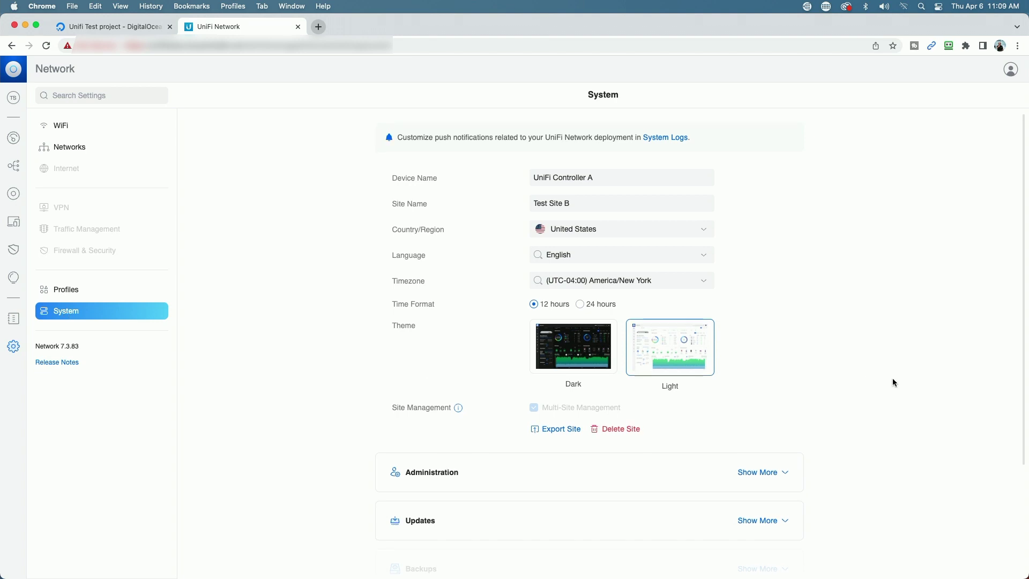
{"action": "scroll", "coordinate": [892, 378], "scroll_direction": "down", "scroll_amount": 3}
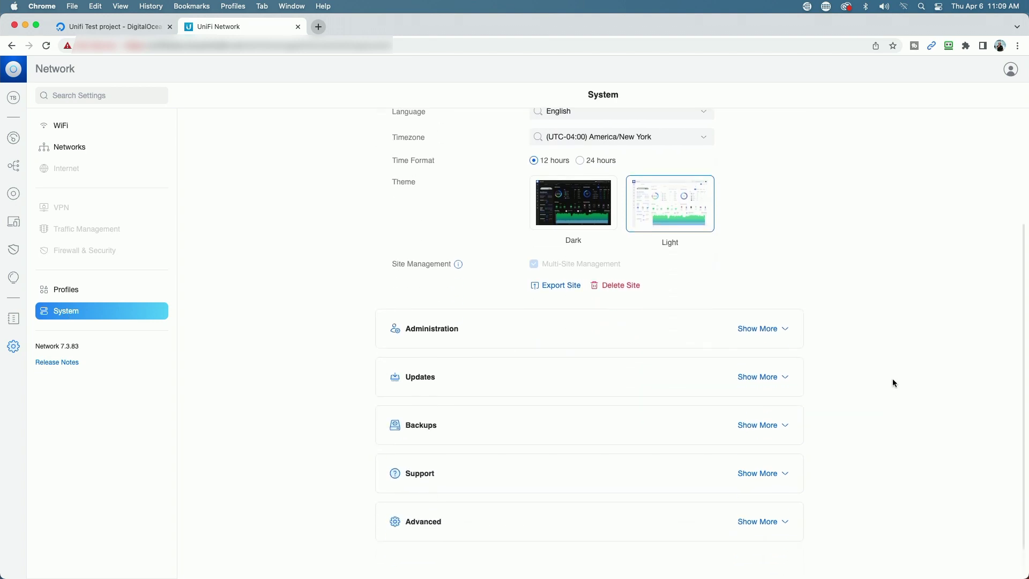
{"action": "left_click", "coordinate": [780, 427]}
{"action": "scroll", "coordinate": [899, 457], "scroll_direction": "down", "scroll_amount": 3}
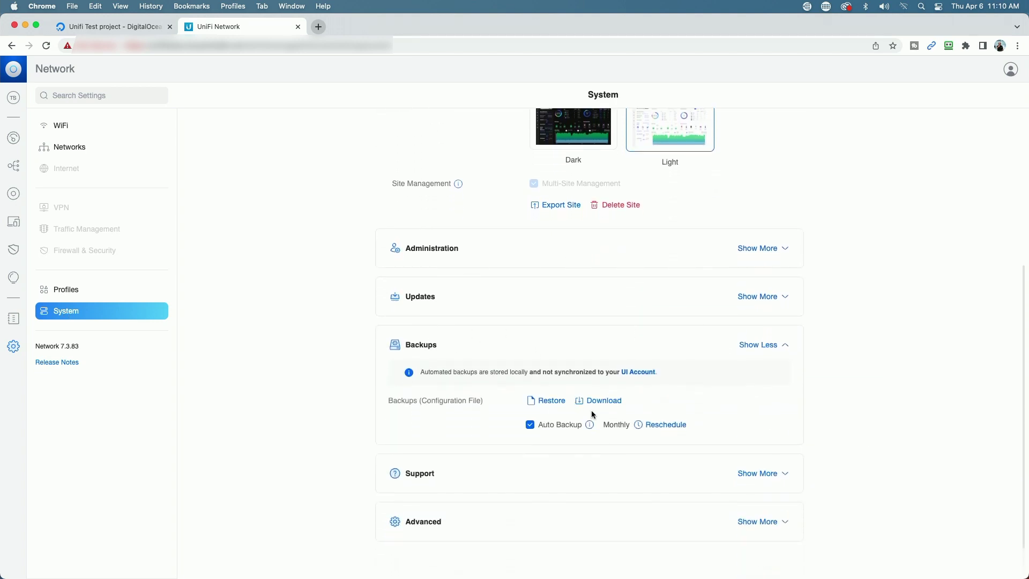
{"action": "left_click", "coordinate": [599, 402]}
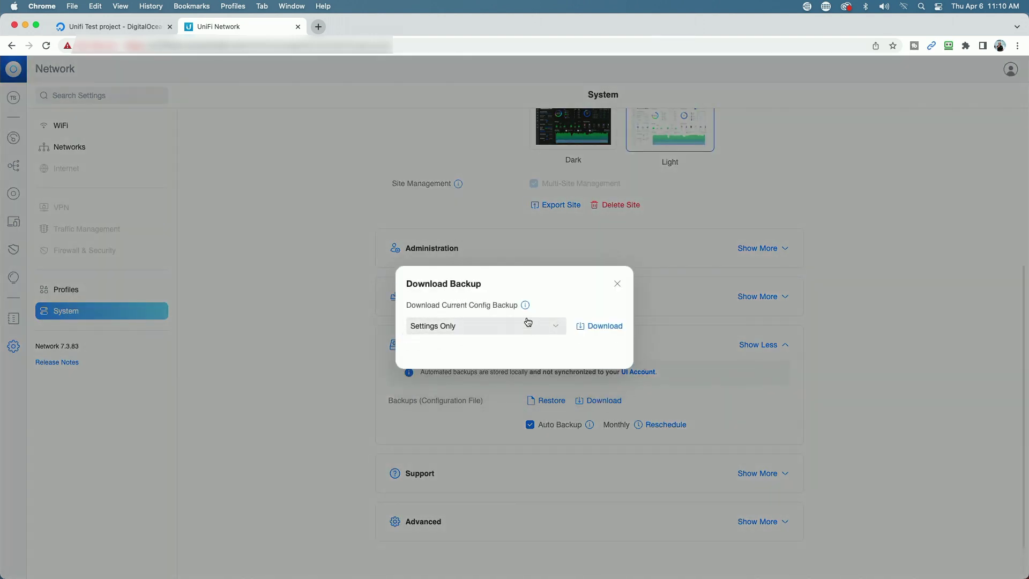
{"action": "left_click", "coordinate": [604, 326]}
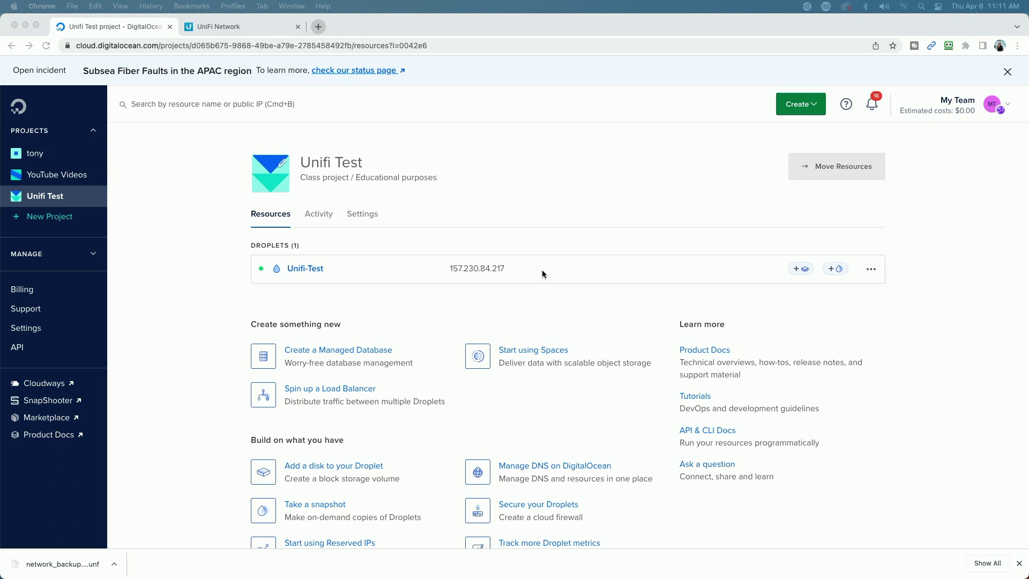
- Start a new droplet in the New York region with the Ubuntu 22.10 image
{"action": "left_click", "coordinate": [814, 107]}
{"action": "left_click", "coordinate": [815, 108]}
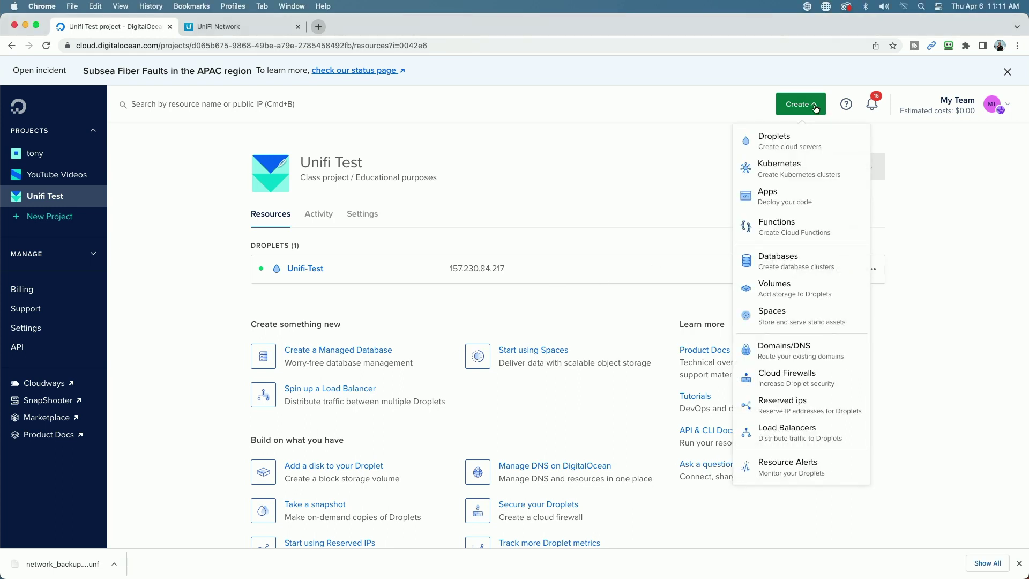
{"action": "left_click", "coordinate": [780, 141]}
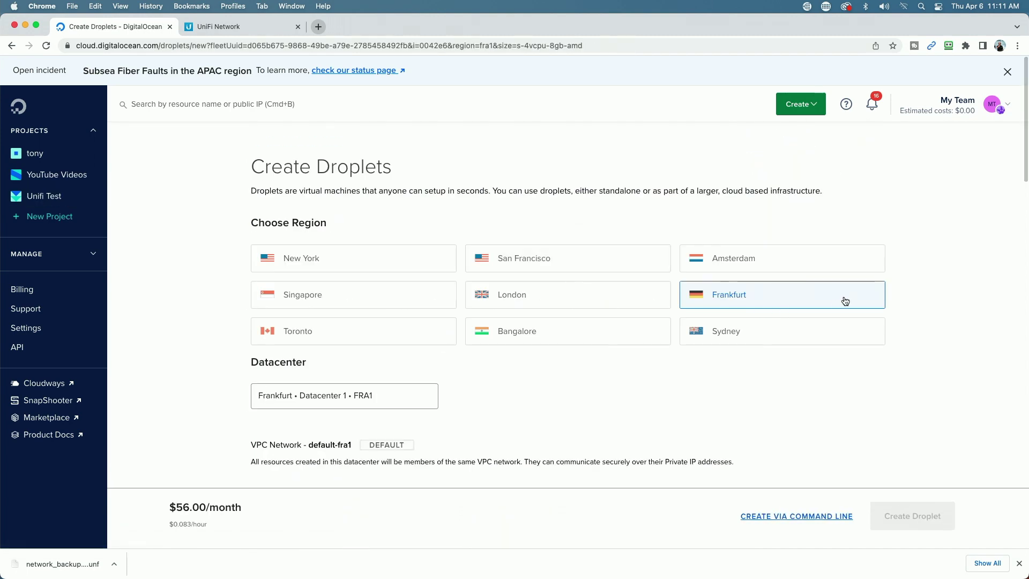
{"action": "left_click", "coordinate": [311, 265]}
{"action": "scroll", "coordinate": [502, 378], "scroll_direction": "down", "scroll_amount": 5}
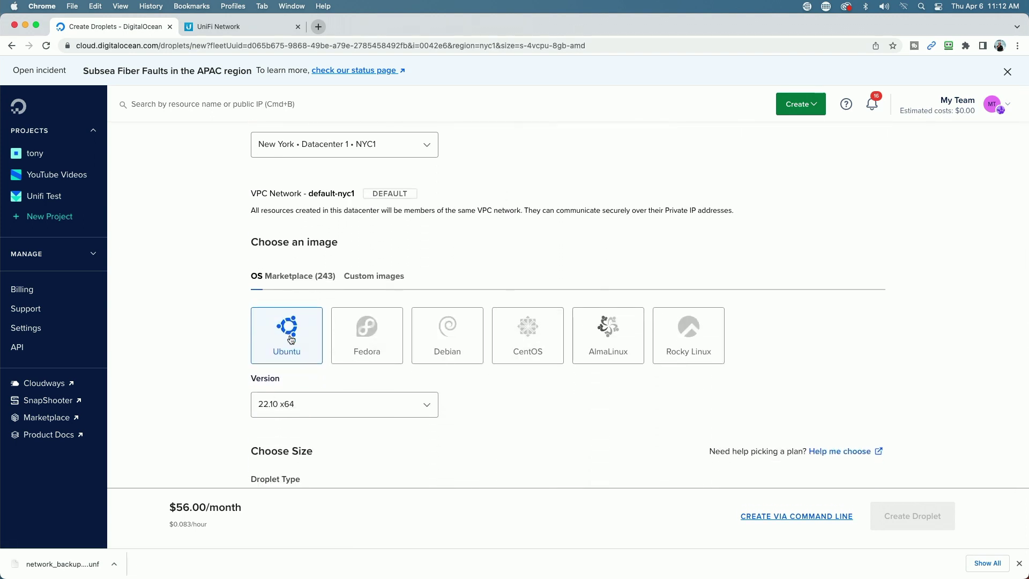
{"action": "left_click", "coordinate": [289, 338]}
- Pick the Basic Regular CPU $6/mo plan (1 GB, 1 CPU, 25 GB SSD)
{"action": "scroll", "coordinate": [529, 429], "scroll_direction": "down", "scroll_amount": 1}
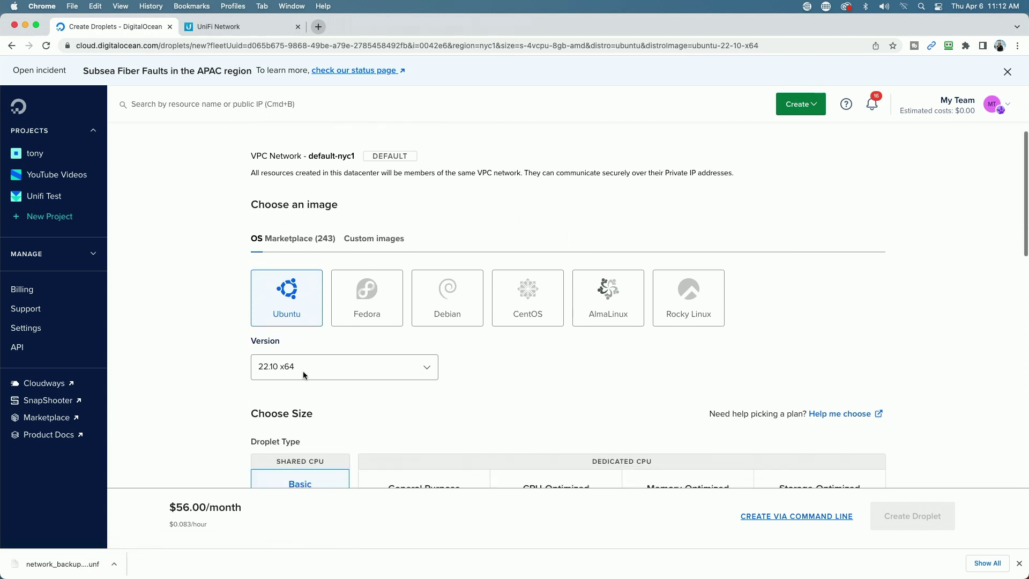
{"action": "scroll", "coordinate": [504, 365], "scroll_direction": "down", "scroll_amount": 3}
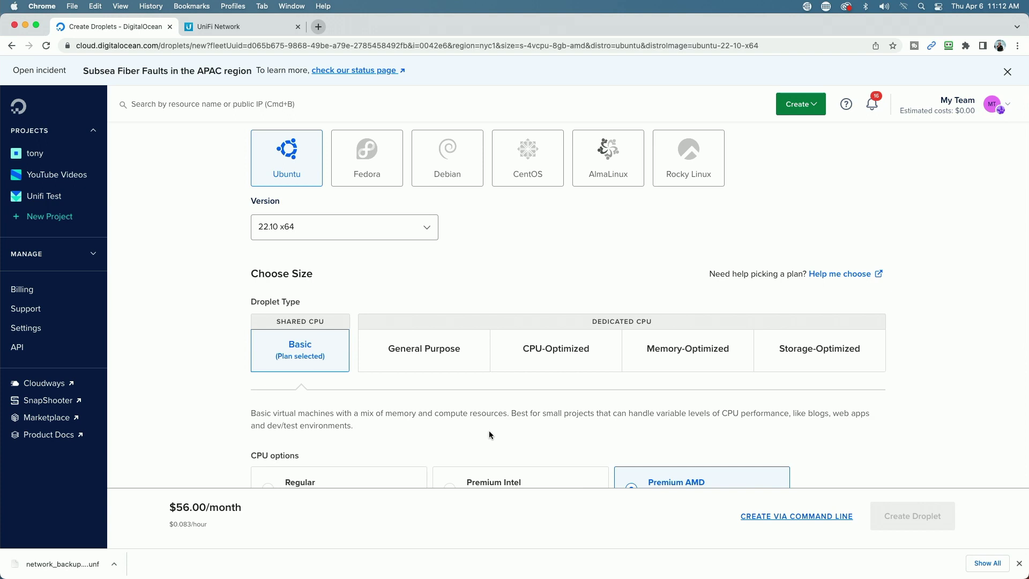
{"action": "scroll", "coordinate": [384, 370], "scroll_direction": "down", "scroll_amount": 3}
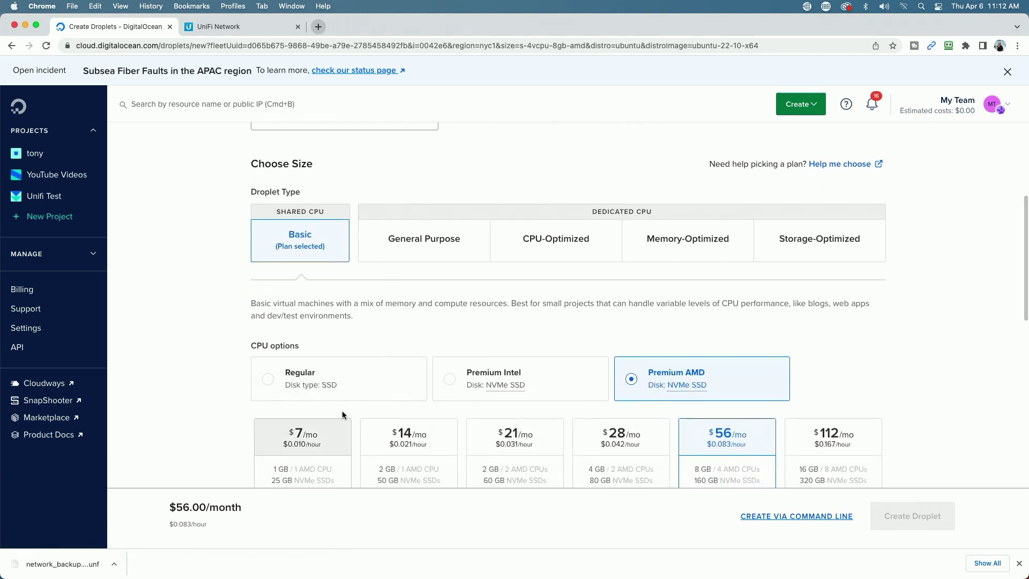
{"action": "scroll", "coordinate": [416, 351], "scroll_direction": "down", "scroll_amount": 1}
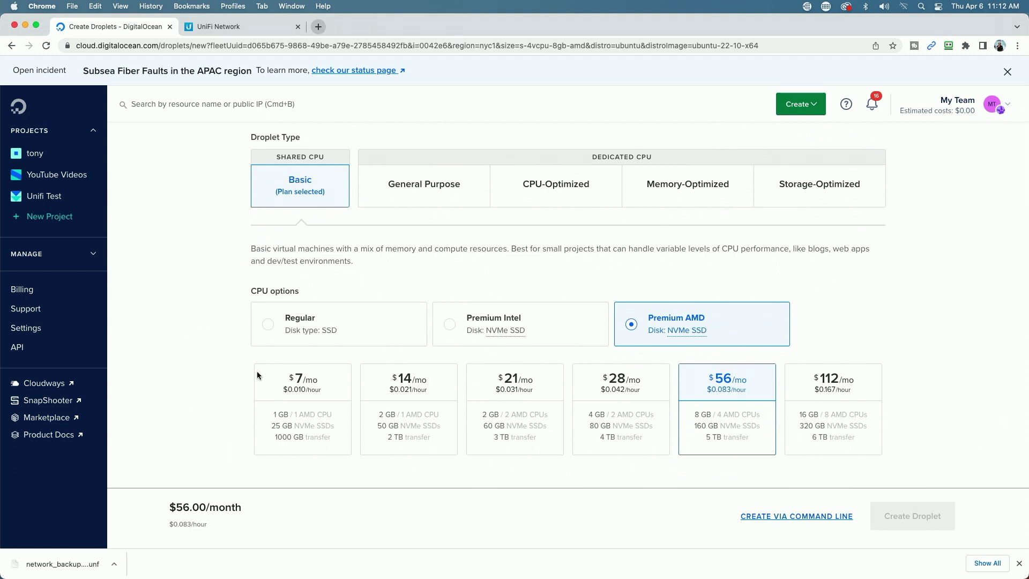
{"action": "left_click", "coordinate": [270, 330]}
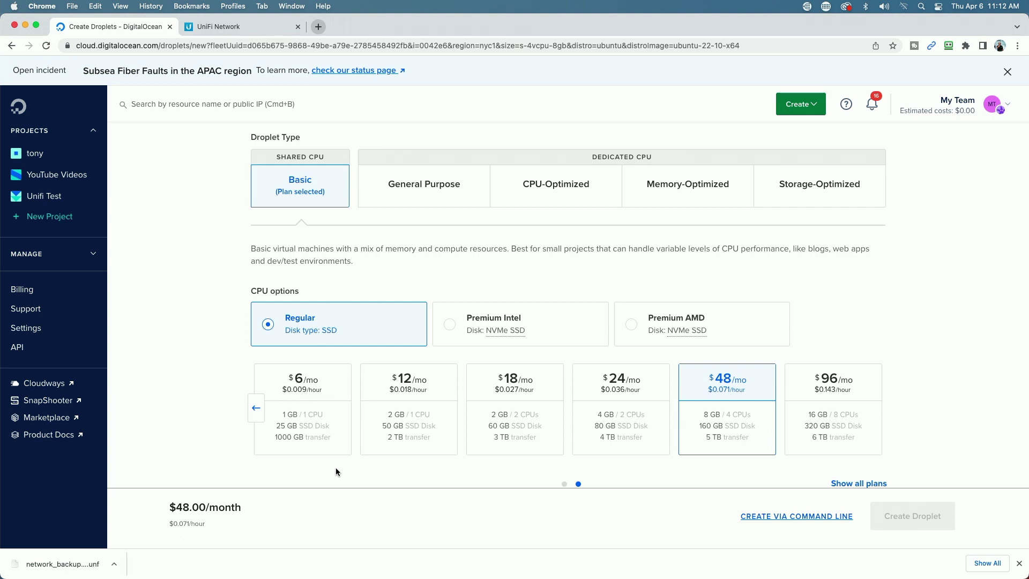
{"action": "left_click", "coordinate": [305, 405]}
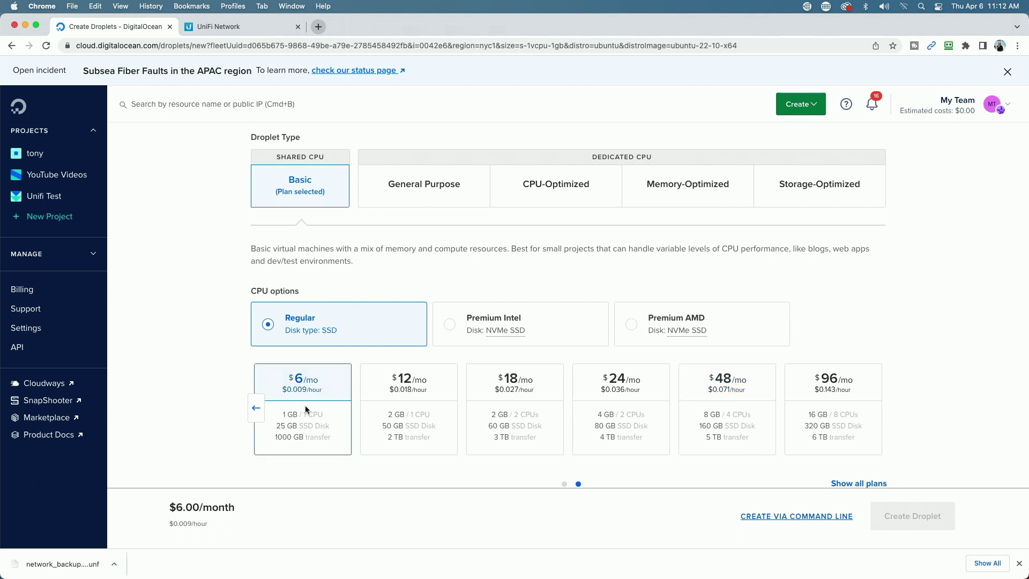
{"action": "scroll", "coordinate": [349, 448], "scroll_direction": "down", "scroll_amount": 5}
{"action": "scroll", "coordinate": [353, 446], "scroll_direction": "down", "scroll_amount": 4}
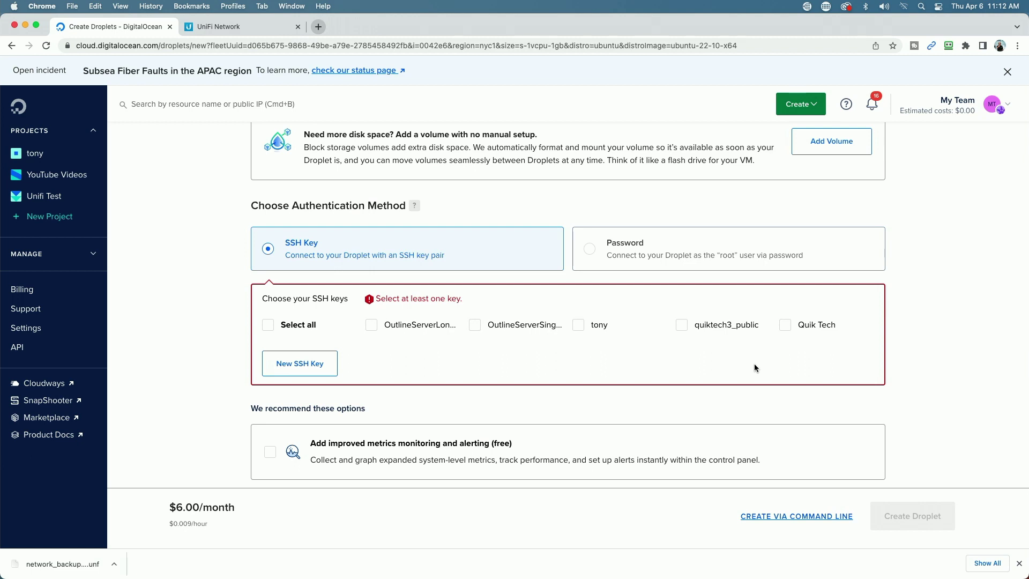
- Add the Quik Tech SSH key, set the hostname to Unifi-test-B, and create the droplet
{"action": "scroll", "coordinate": [754, 363], "scroll_direction": "down", "scroll_amount": 5}
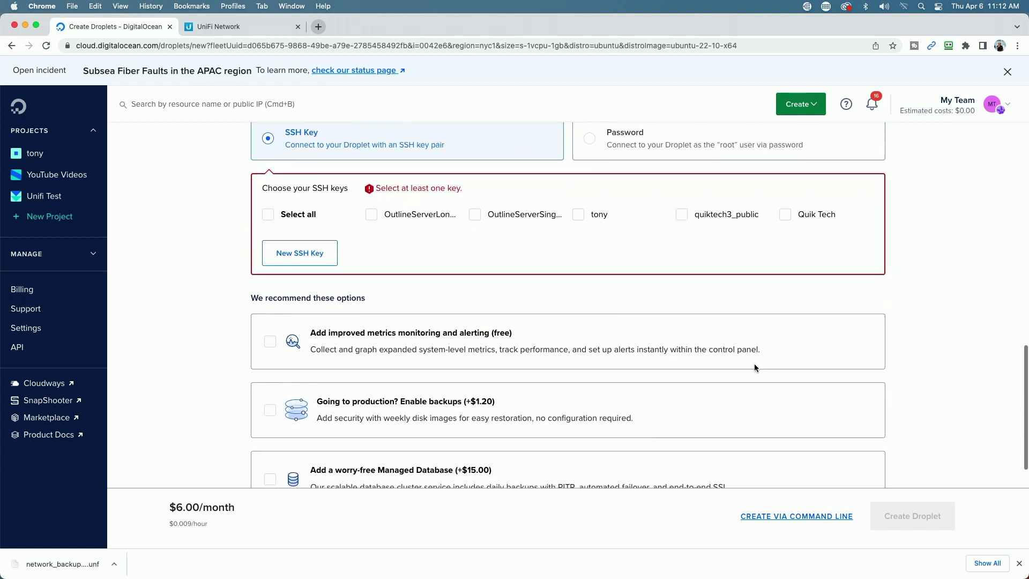
{"action": "left_click", "coordinate": [786, 206]}
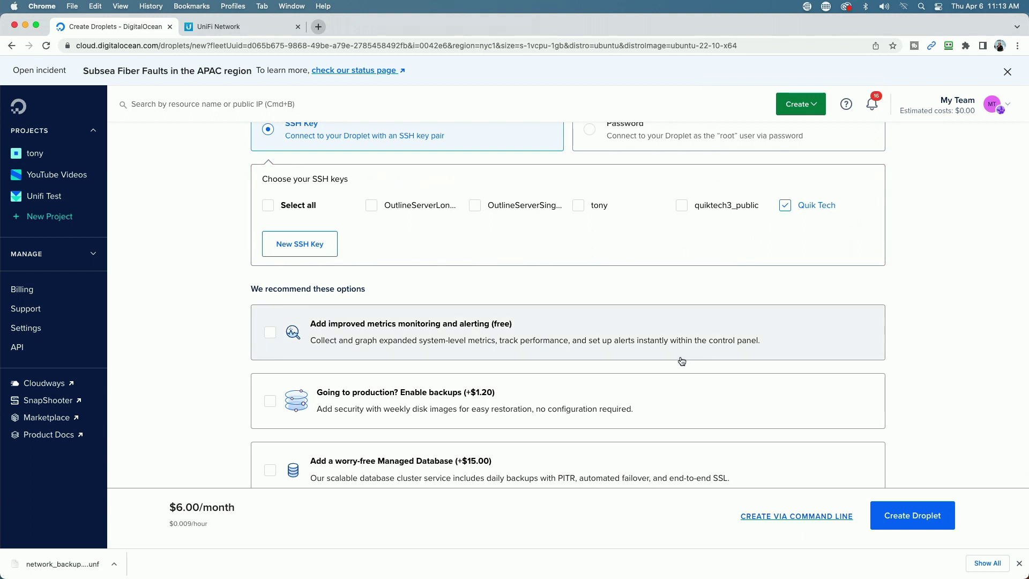
{"action": "scroll", "coordinate": [669, 386], "scroll_direction": "down", "scroll_amount": 12}
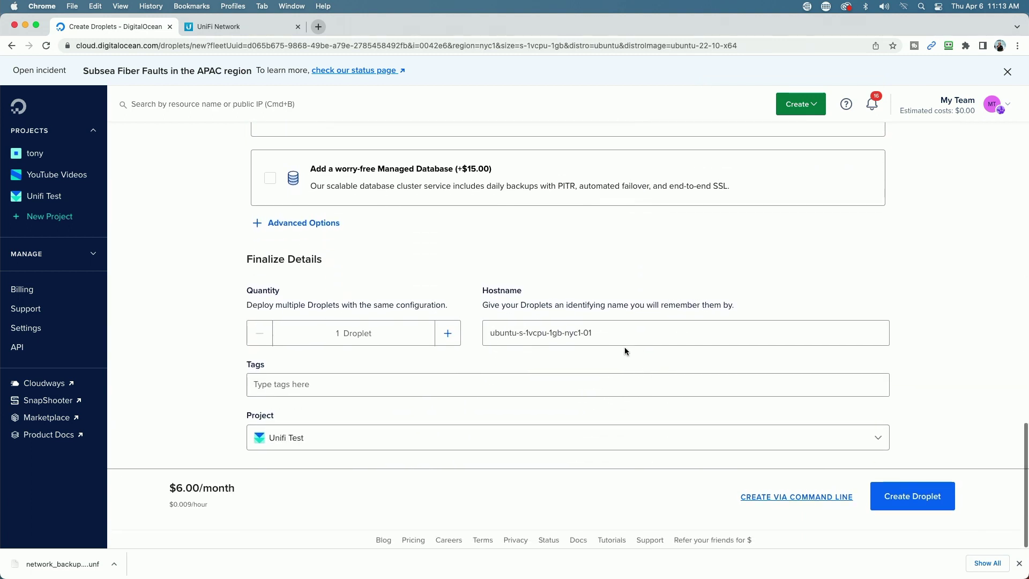
{"action": "left_click_drag", "start_coordinate": [627, 327], "coordinate": [363, 320]}
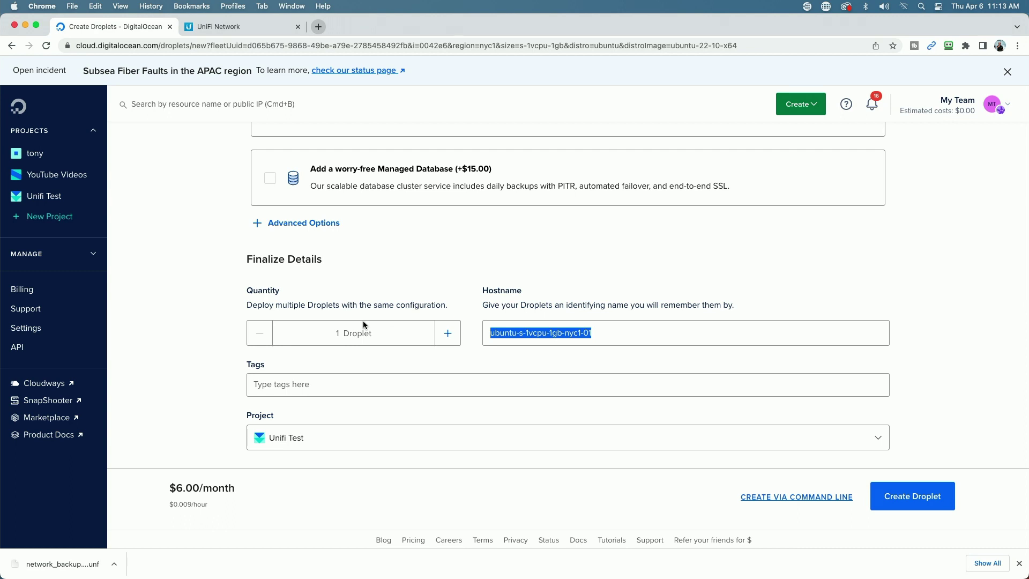
{"action": "type", "text": "Unifi-t"}
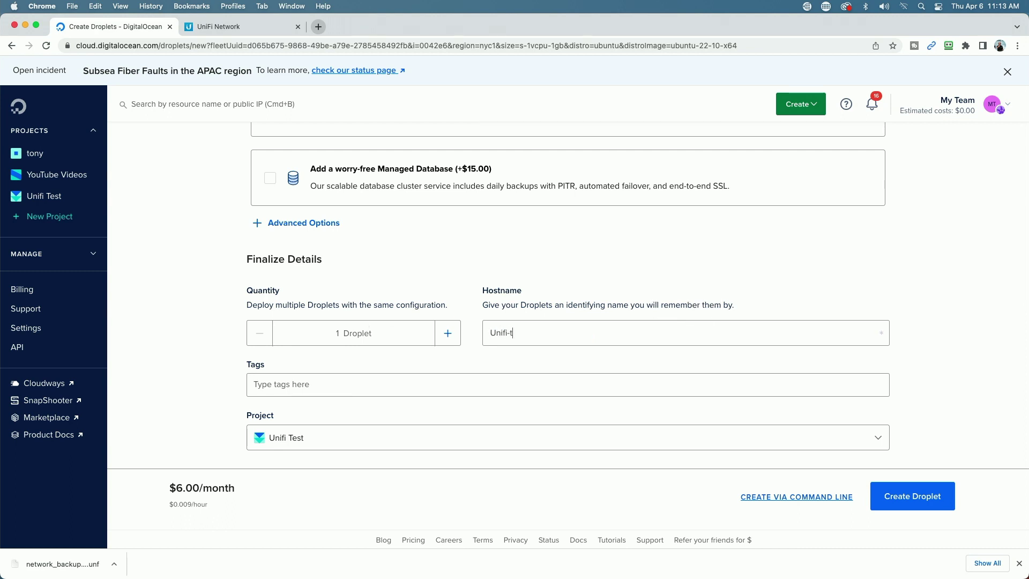
{"action": "type", "text": "est-"}
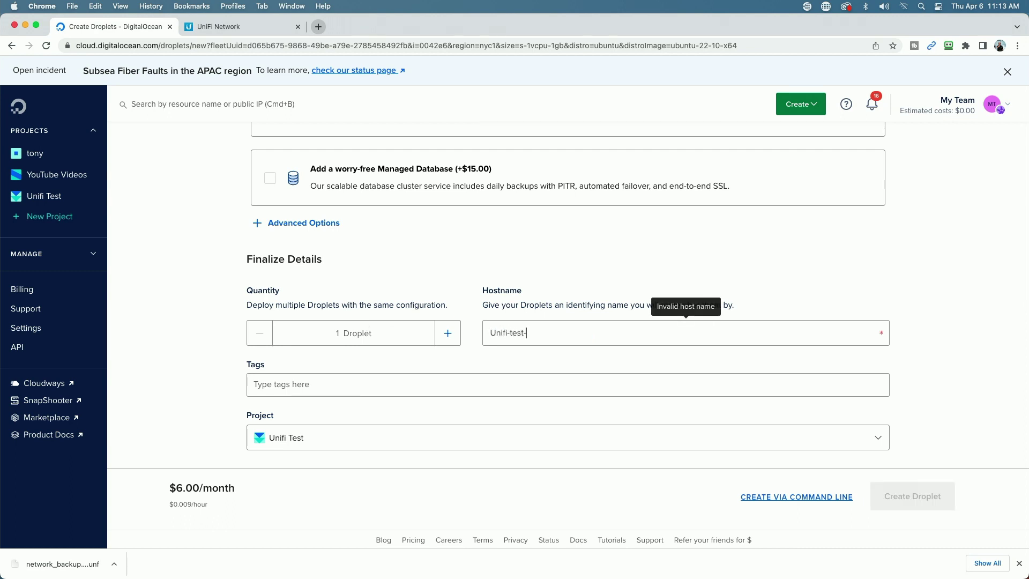
{"action": "type", "text": "B"}
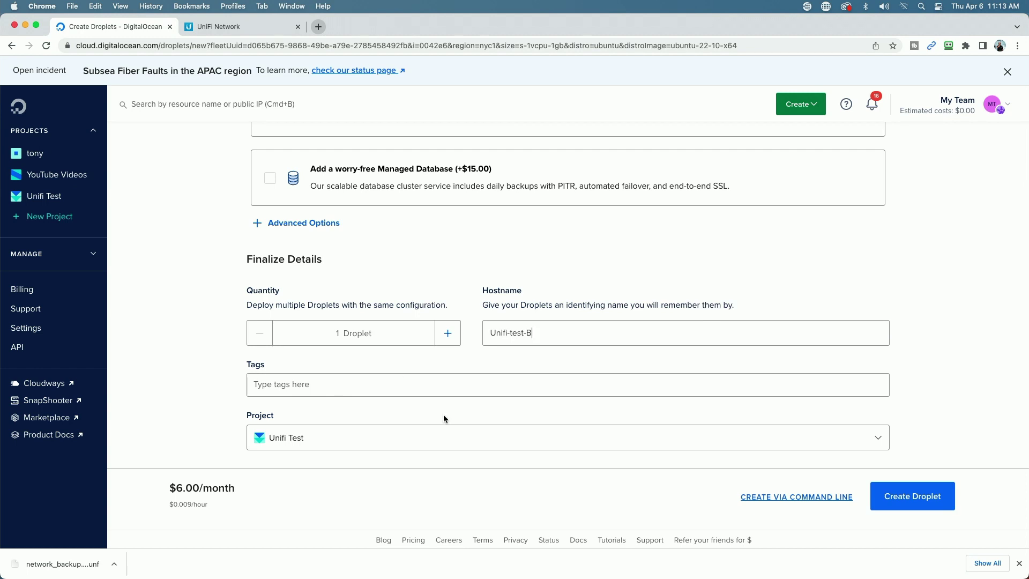
{"action": "left_click", "coordinate": [906, 497]}
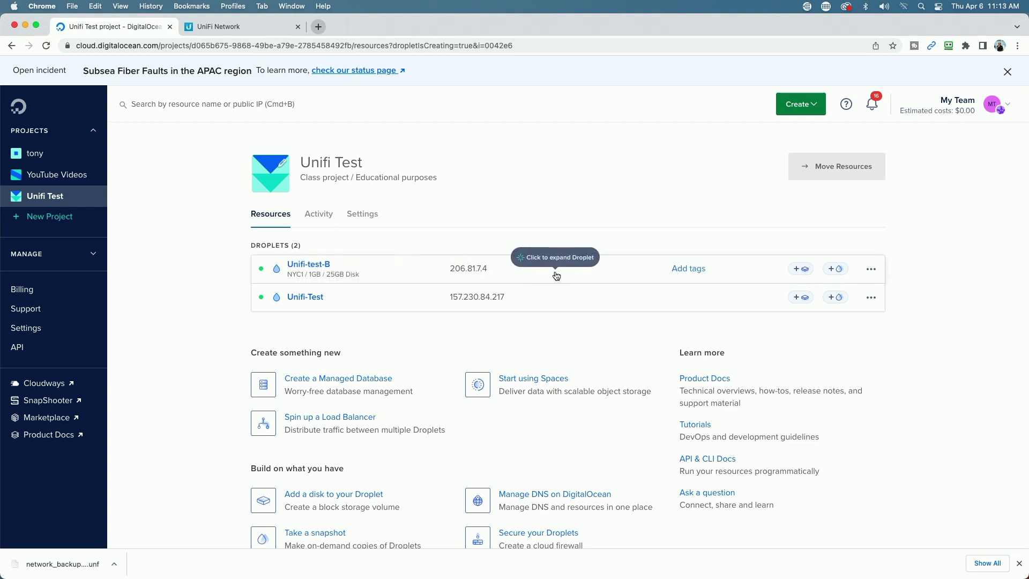
- Copy the Unifi-test-B droplet's IP address, 206.81.7.4
{"action": "mouse_move", "coordinate": [471, 276]}
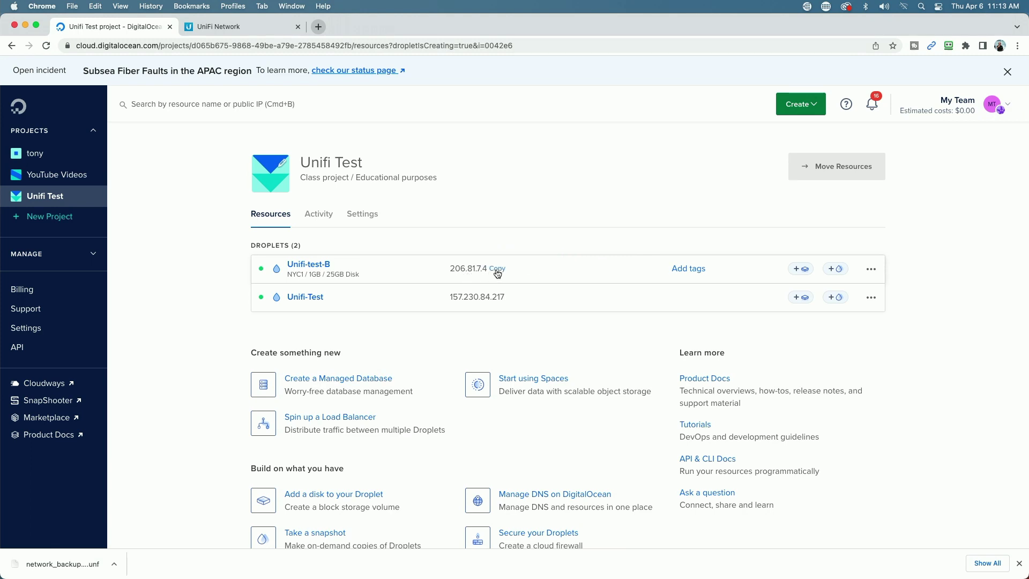
{"action": "left_click", "coordinate": [496, 269]}
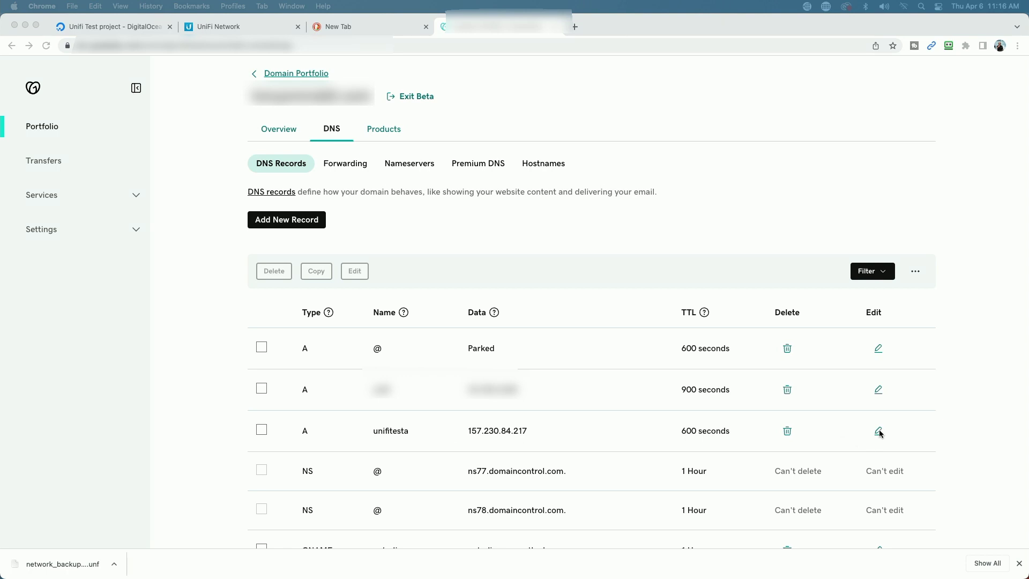
- Change the unifitesta A record value to 206.81.7.4 and save it
{"action": "left_click", "coordinate": [935, 426]}
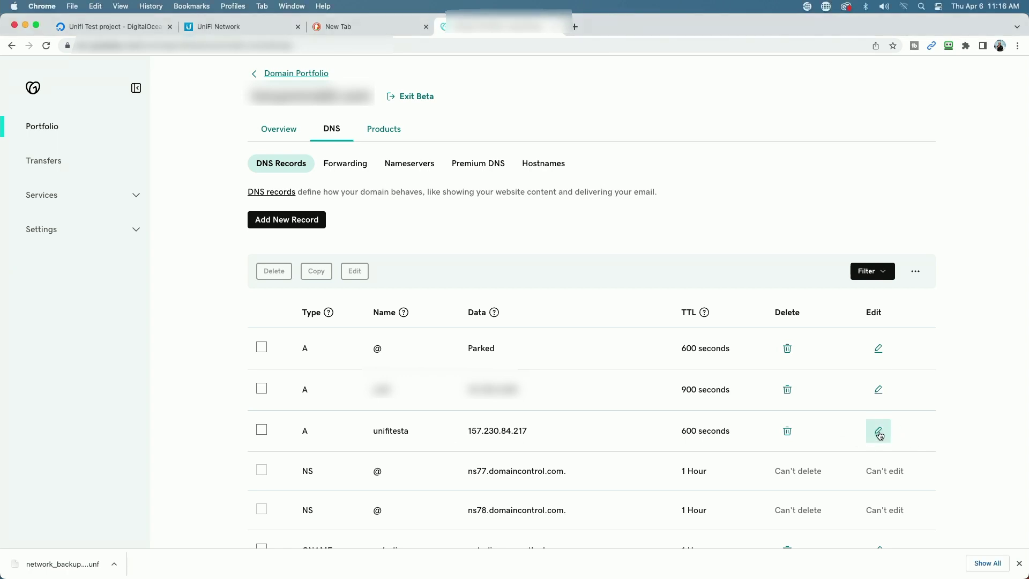
{"action": "left_click", "coordinate": [878, 430]}
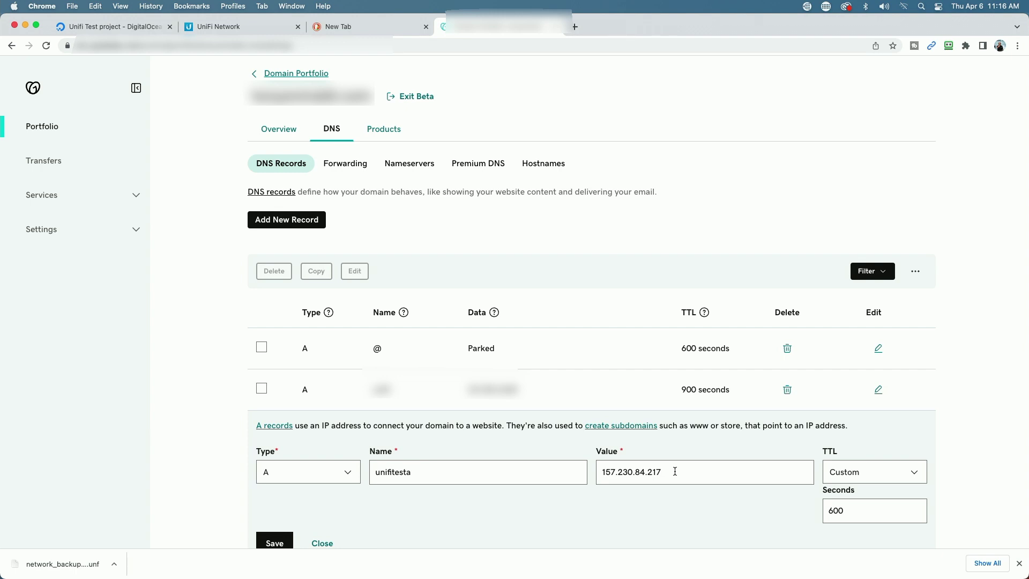
{"action": "left_click_drag", "start_coordinate": [675, 472], "coordinate": [595, 473]}
{"action": "type", "text": "206.81.7.4"}
{"action": "scroll", "coordinate": [983, 435], "scroll_direction": "down", "scroll_amount": 1}
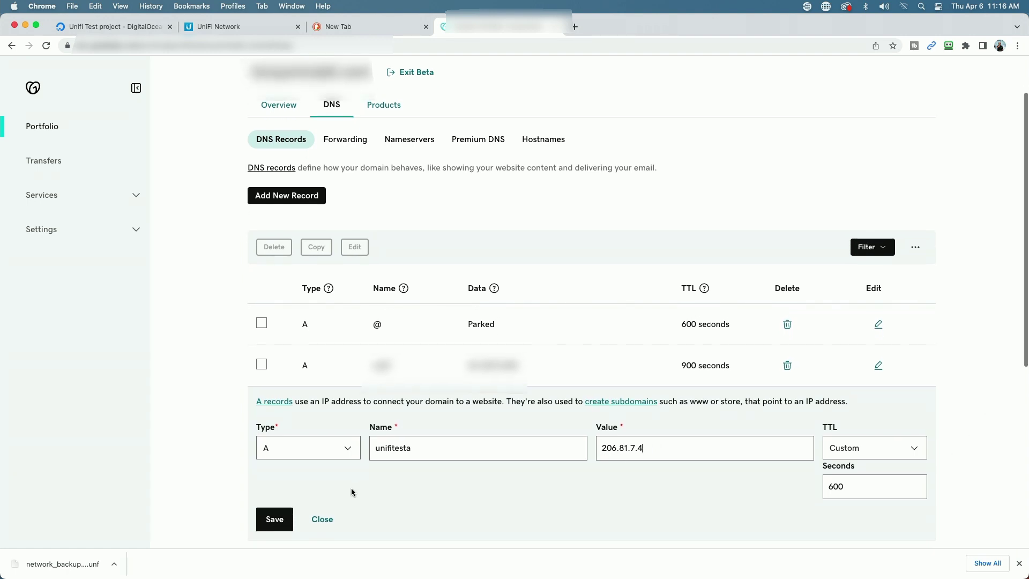
{"action": "left_click", "coordinate": [269, 521]}
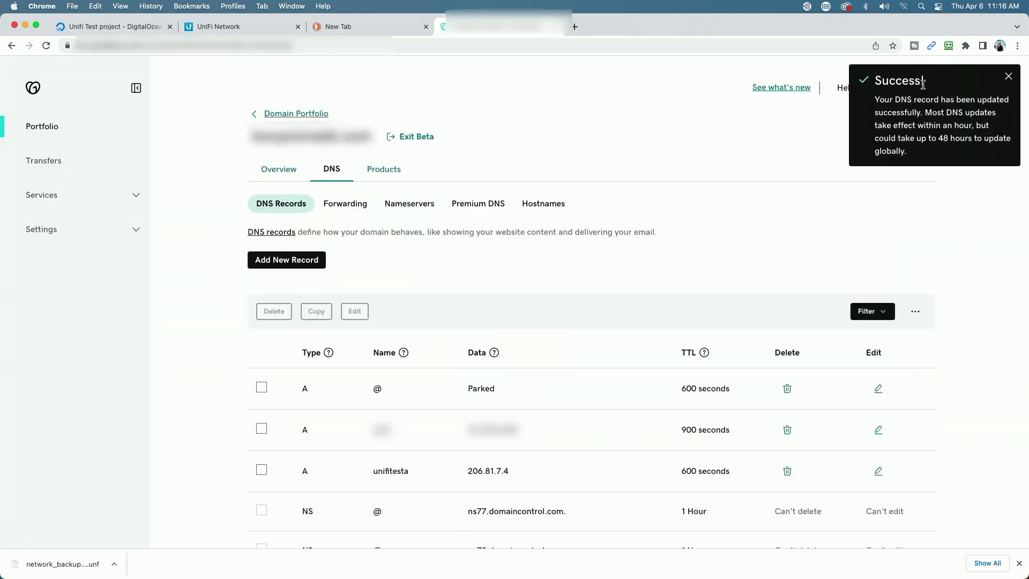
{"action": "left_click", "coordinate": [1008, 77]}
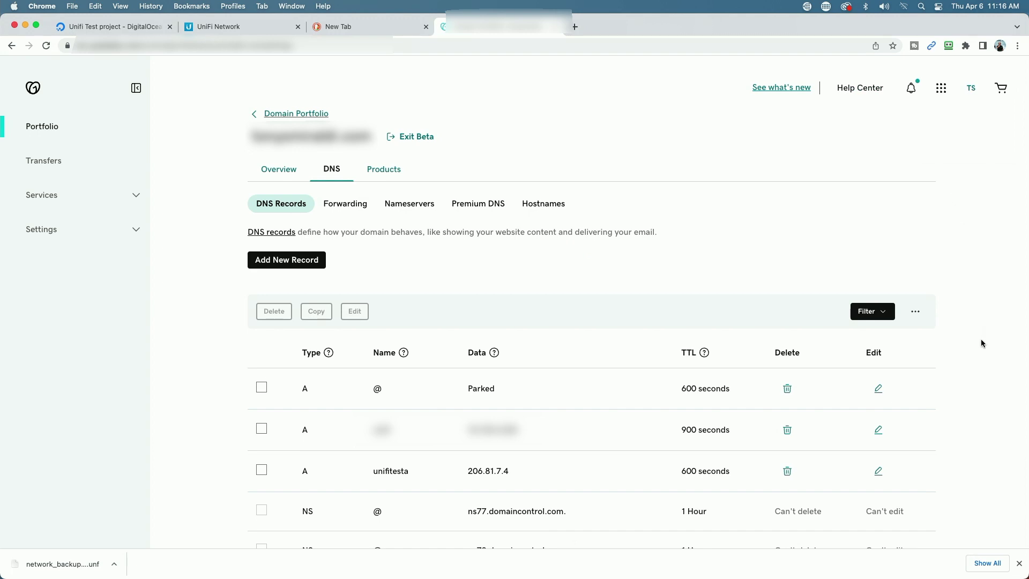
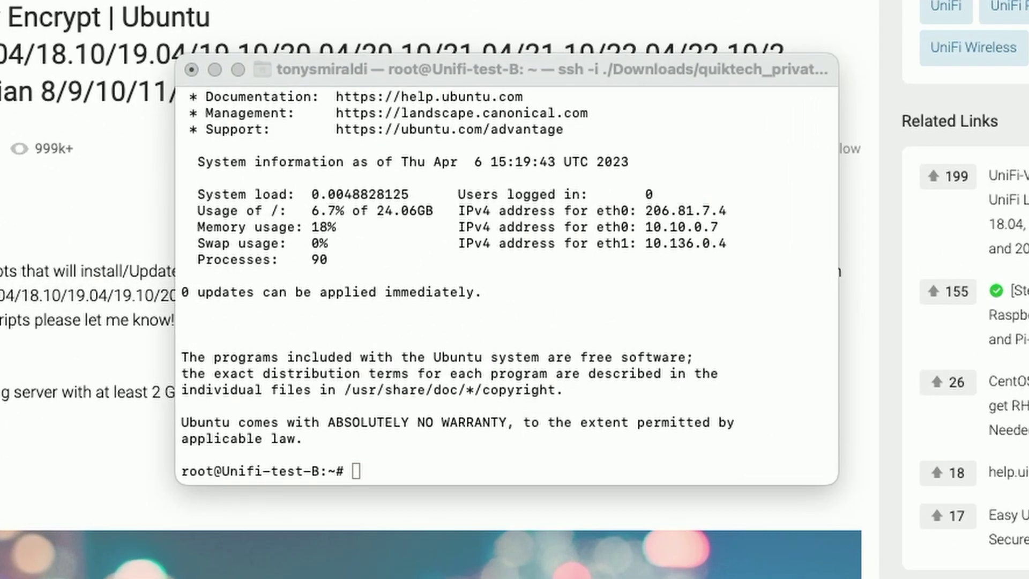
- Run 'apt update && apt upgrade -y' on the server, accepting the openssh-server configuration prompt
{"action": "left_click", "coordinate": [399, 463]}
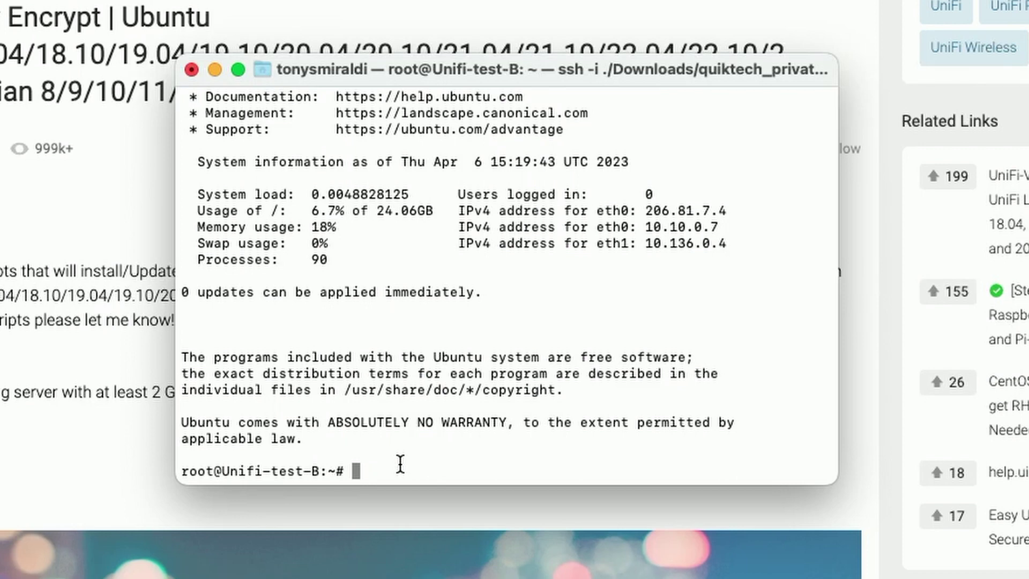
{"action": "type", "text": "apt updat"}
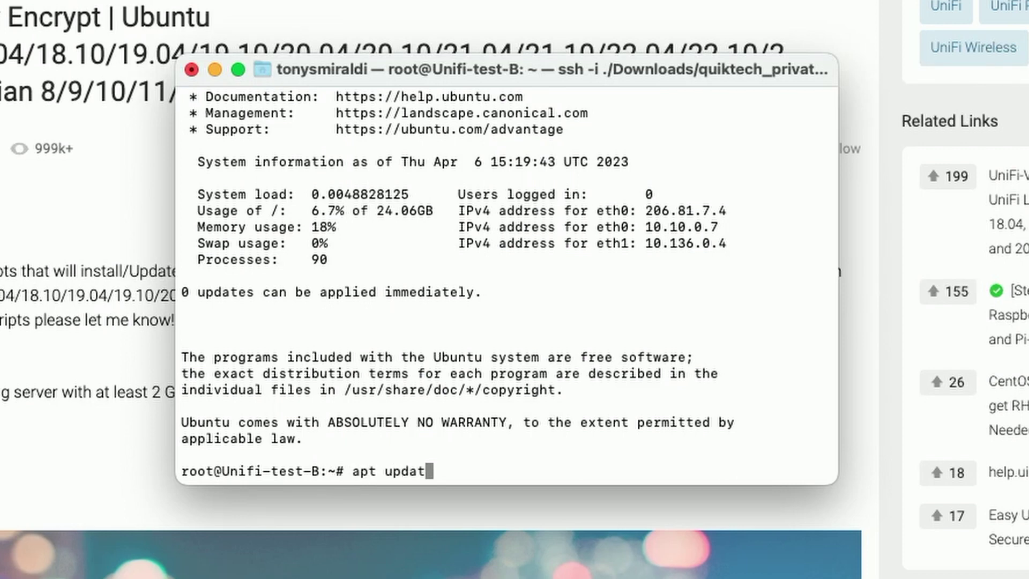
{"action": "type", "text": "e && apt up"}
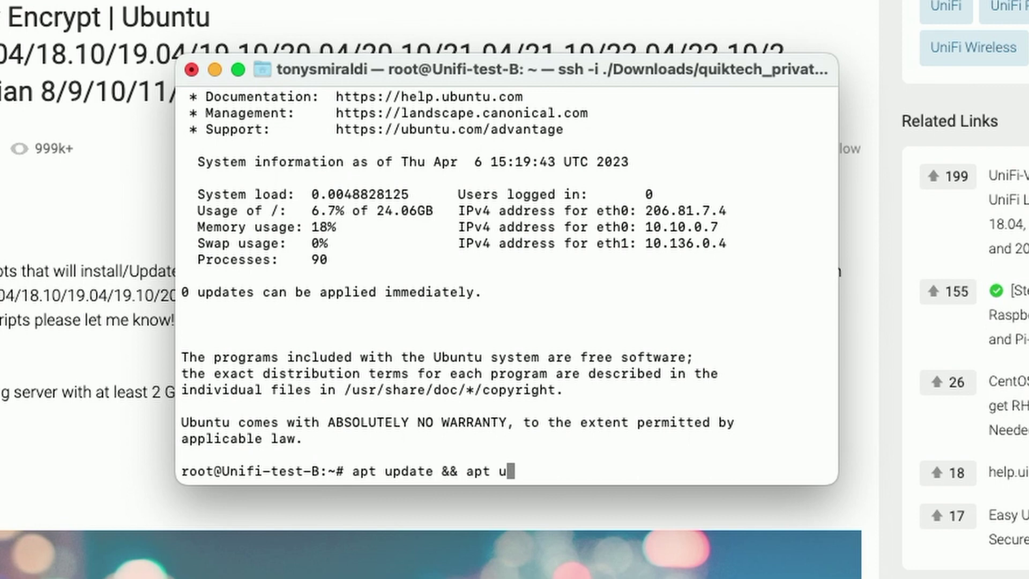
{"action": "type", "text": "grade -y"}
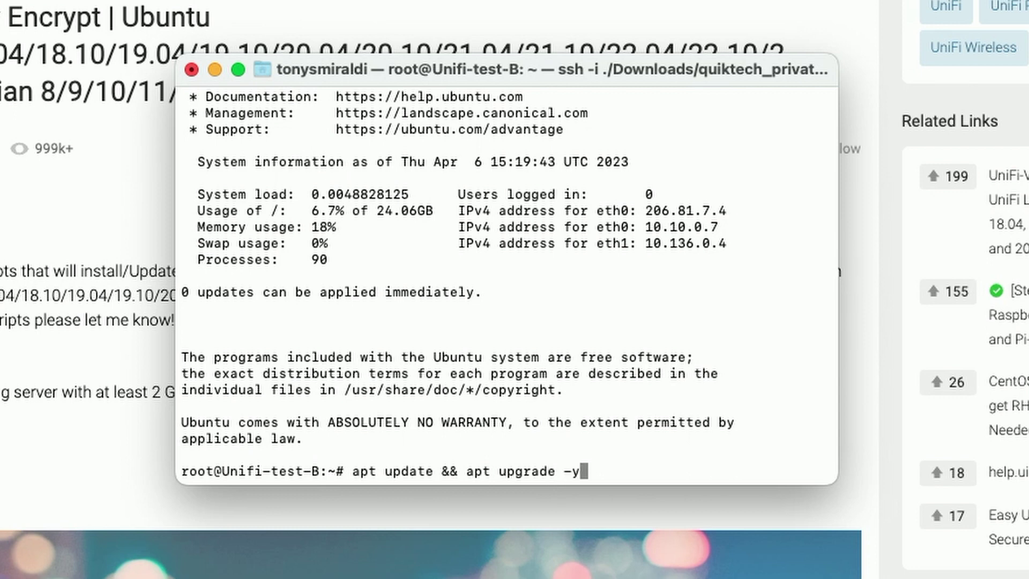
{"action": "key", "text": "Return"}
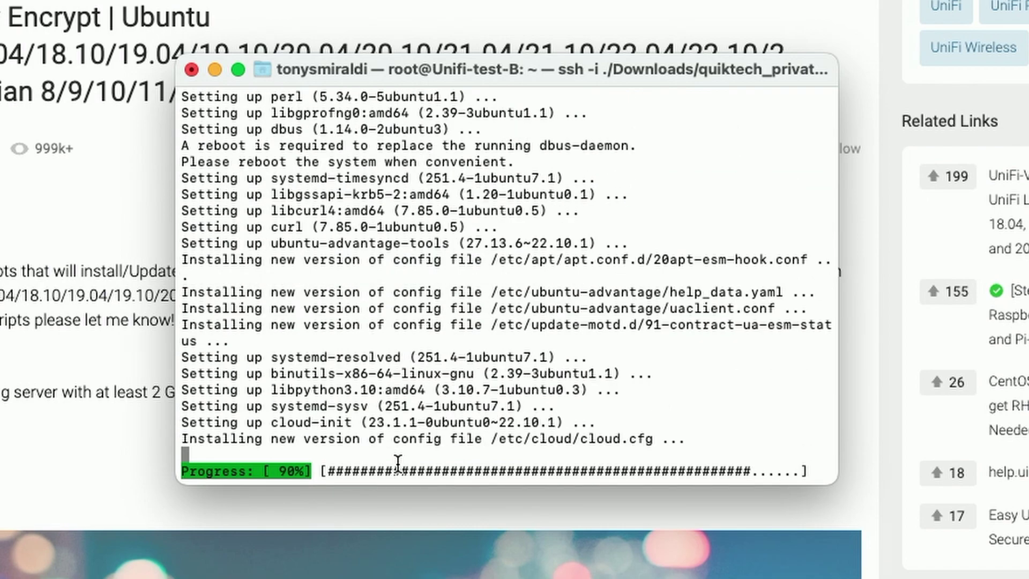
{"action": "key", "text": "Return"}
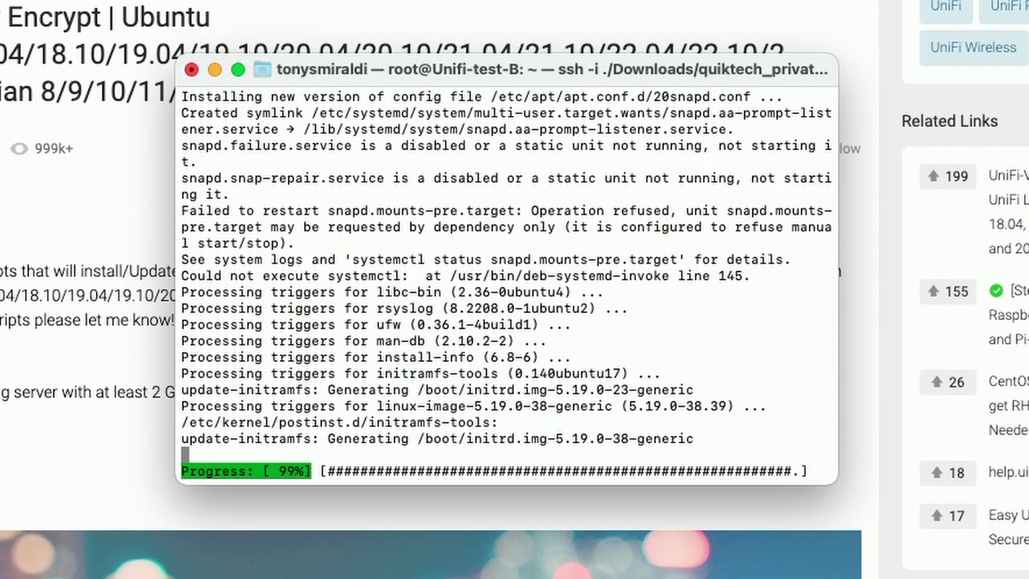
- Dismiss the kernel notice, restart cron, packagekit and polkit, and return to the UniFi post
{"action": "key", "text": "Return"}
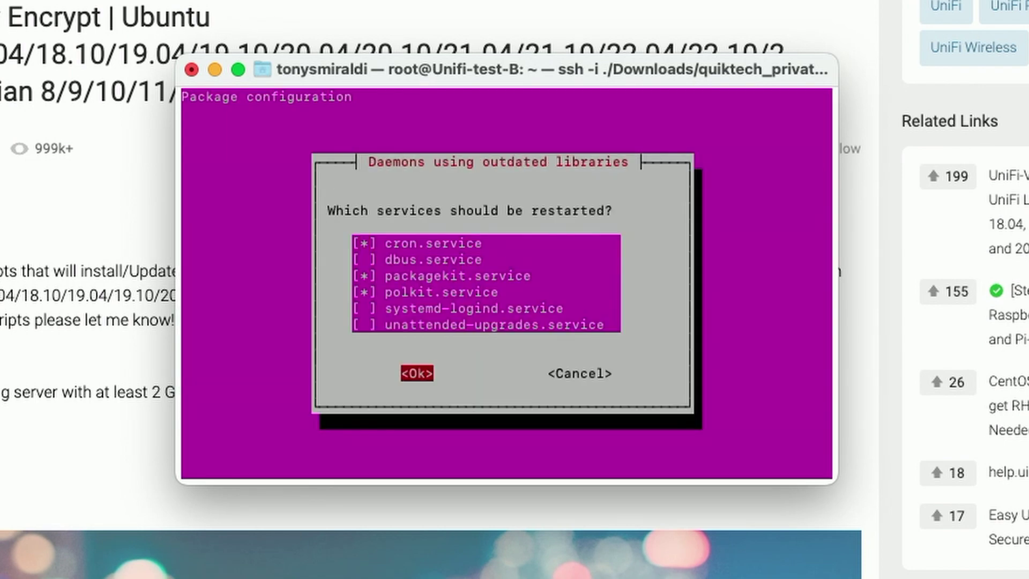
{"action": "key", "text": "Return"}
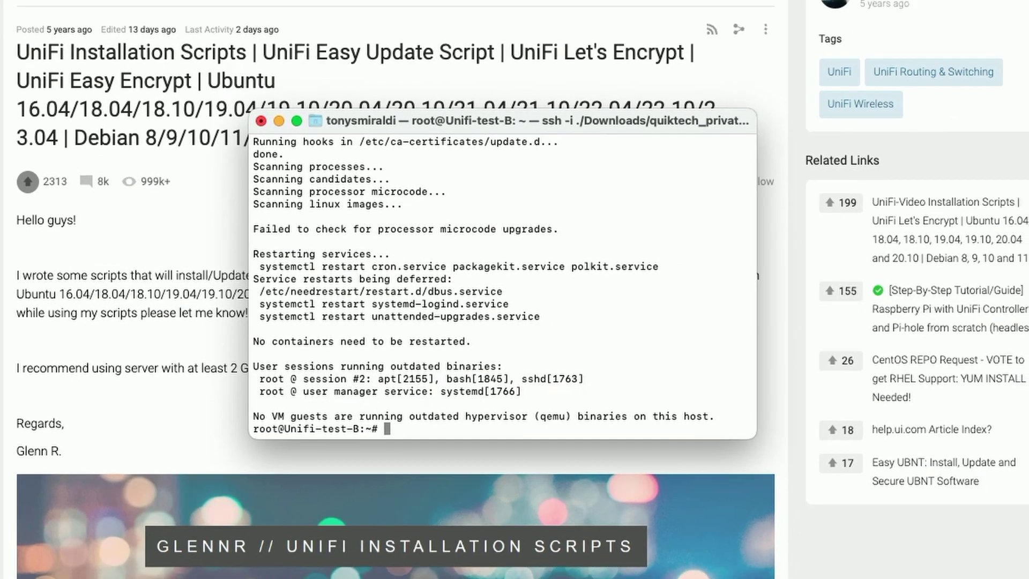
{"action": "left_click", "coordinate": [322, 487]}
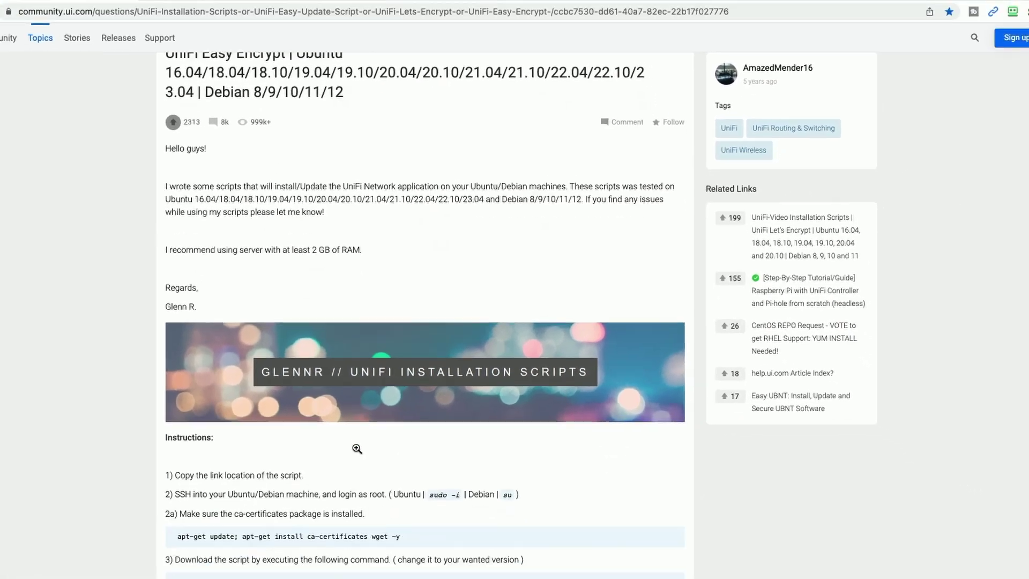
- Copy the one-line UniFi install command from the post's Instructions section
{"action": "scroll", "coordinate": [356, 448], "scroll_direction": "down", "scroll_amount": 5}
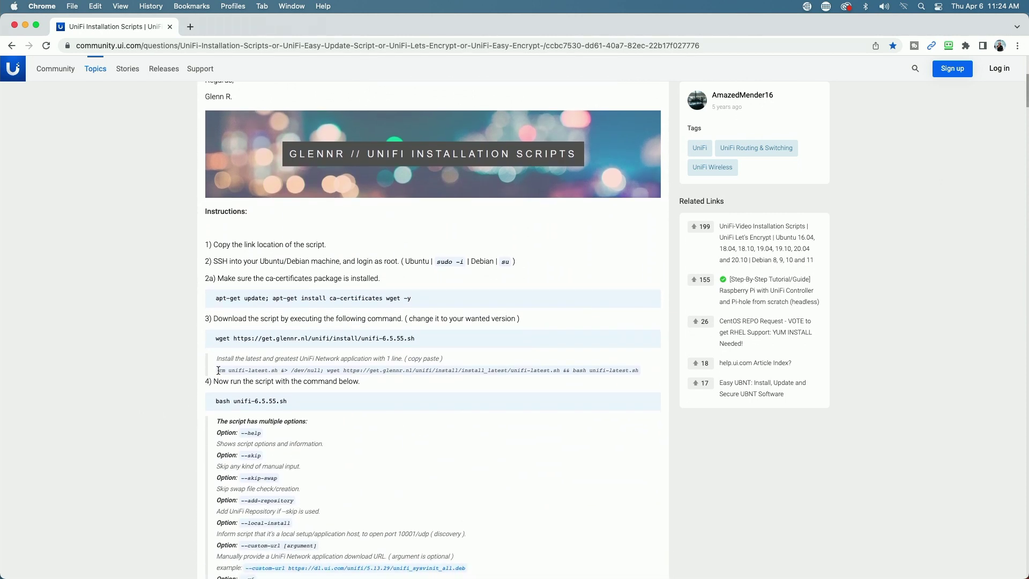
{"action": "left_click_drag", "start_coordinate": [218, 369], "coordinate": [638, 365]}
{"action": "right_click", "coordinate": [549, 367]}
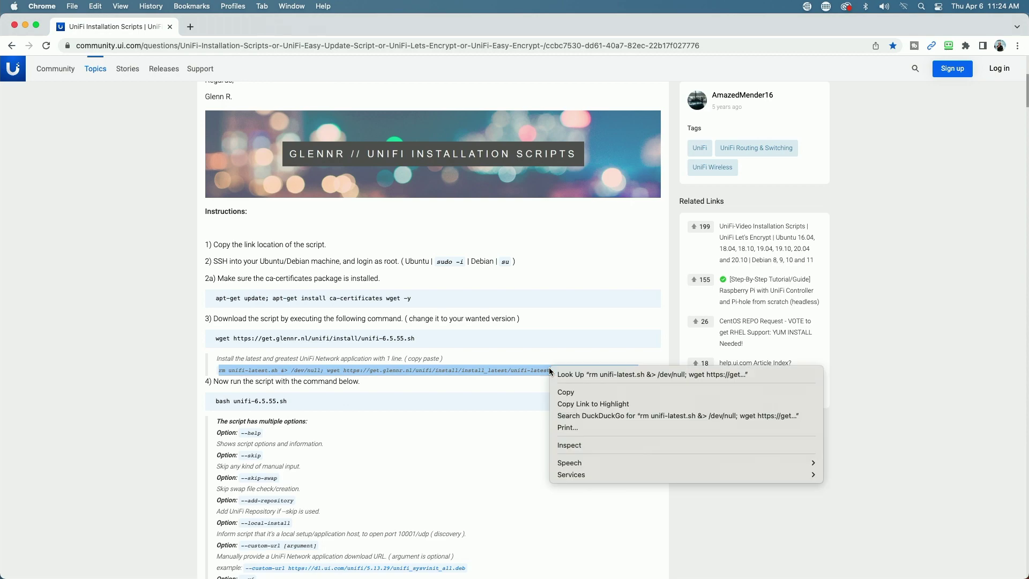
{"action": "left_click", "coordinate": [567, 391]}
- Paste the UniFi install command at the server's root prompt and run it
{"action": "mouse_move", "coordinate": [683, 576]}
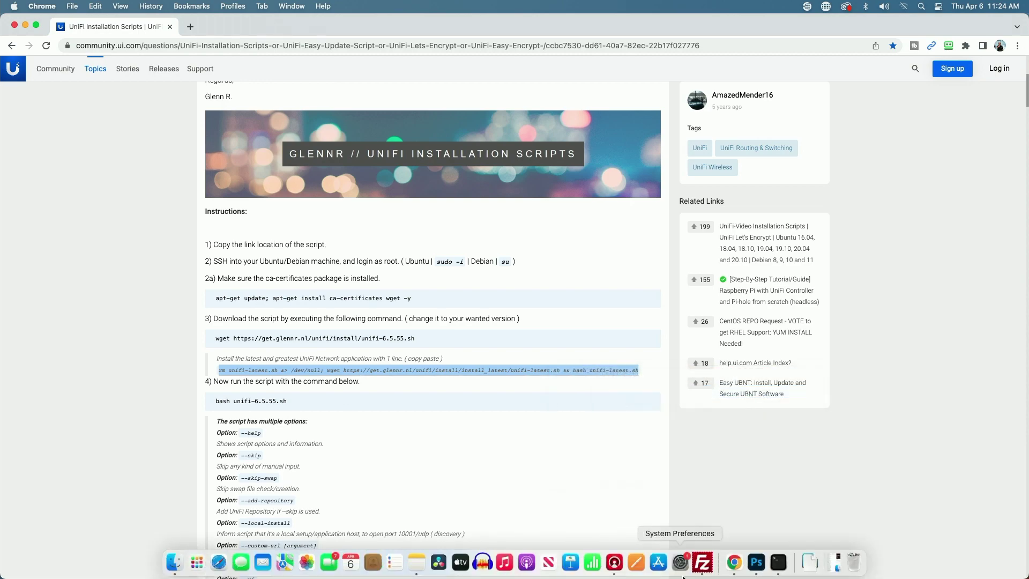
{"action": "left_click", "coordinate": [778, 561]}
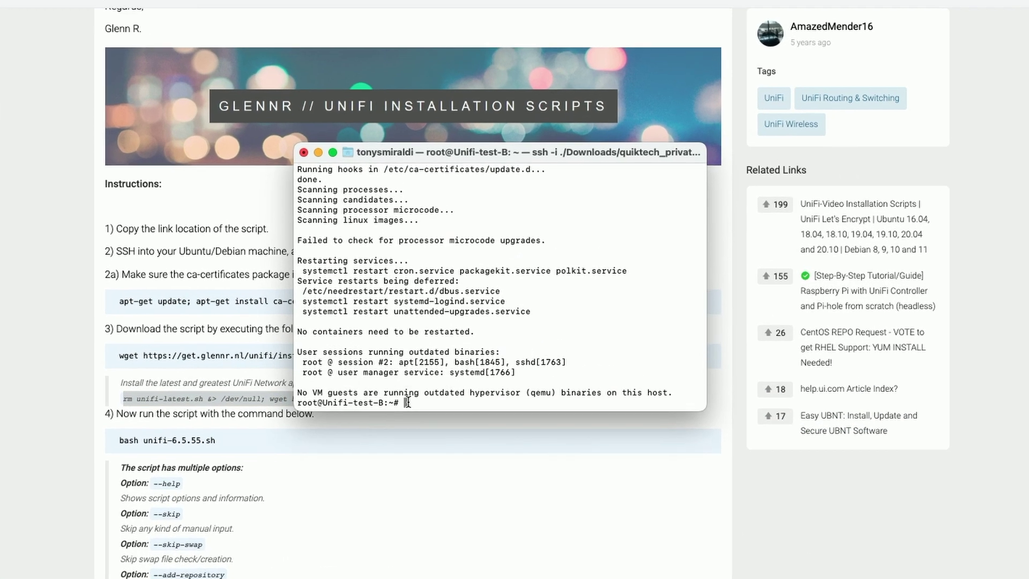
{"action": "right_click", "coordinate": [420, 384]}
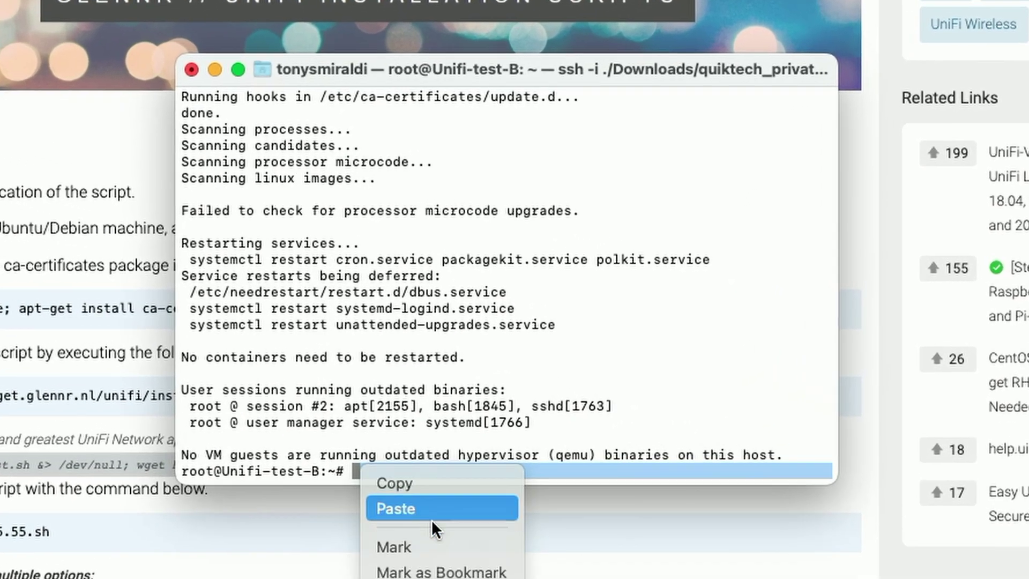
{"action": "left_click", "coordinate": [408, 490]}
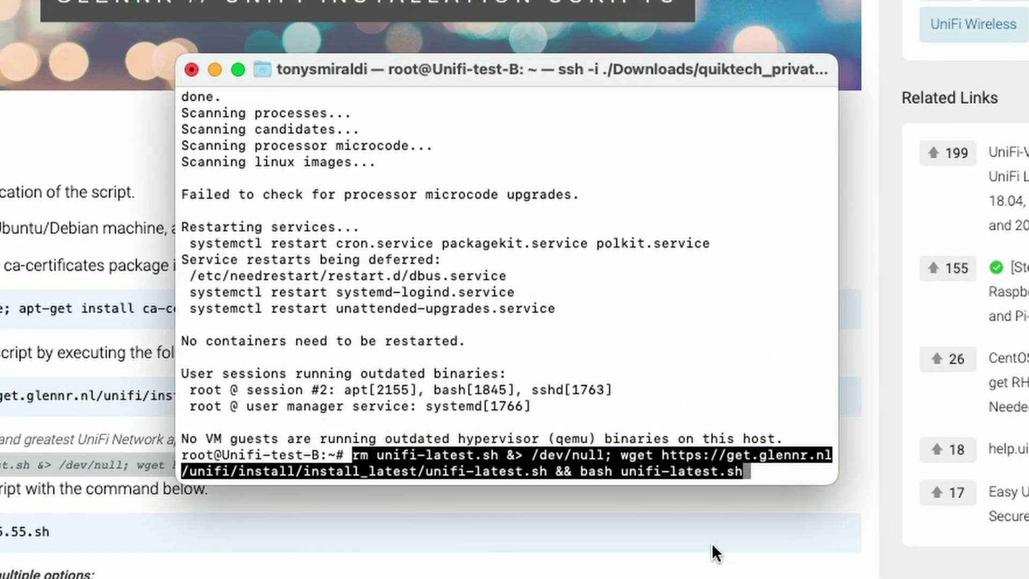
{"action": "key", "text": "Return"}
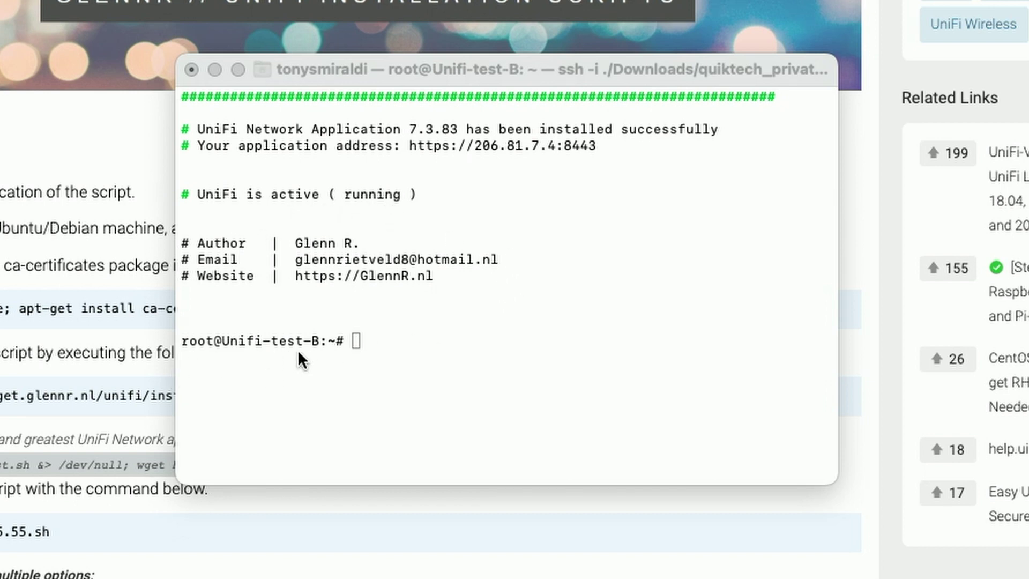
- Review the completed UniFi Network Application 7.3.83 install and its 8443 web address
{"action": "left_click", "coordinate": [384, 340]}
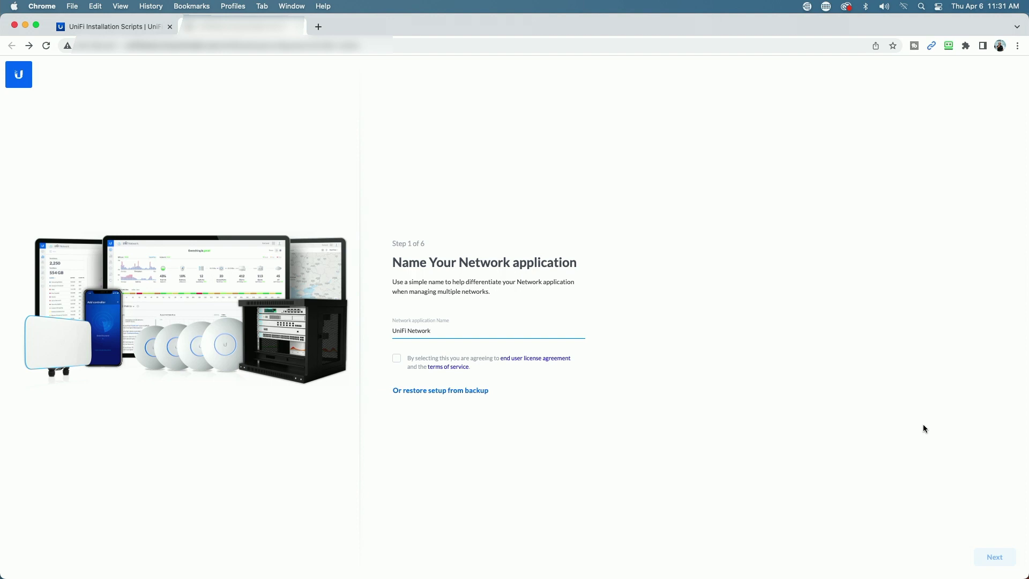
- Choose 'Or restore setup from backup' and bring up the file picker to upload a backup
{"action": "left_click", "coordinate": [432, 390]}
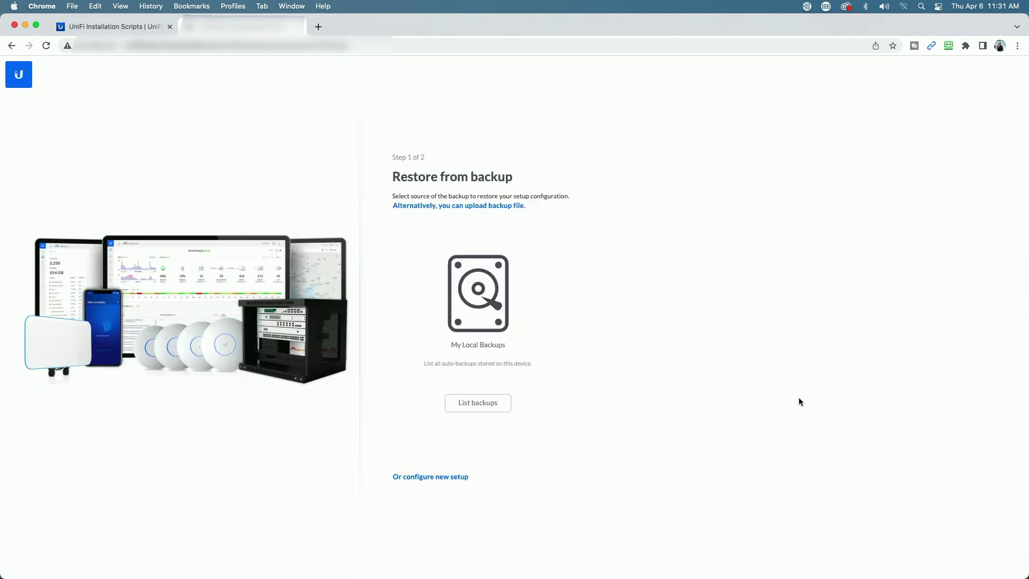
{"action": "left_click", "coordinate": [476, 208]}
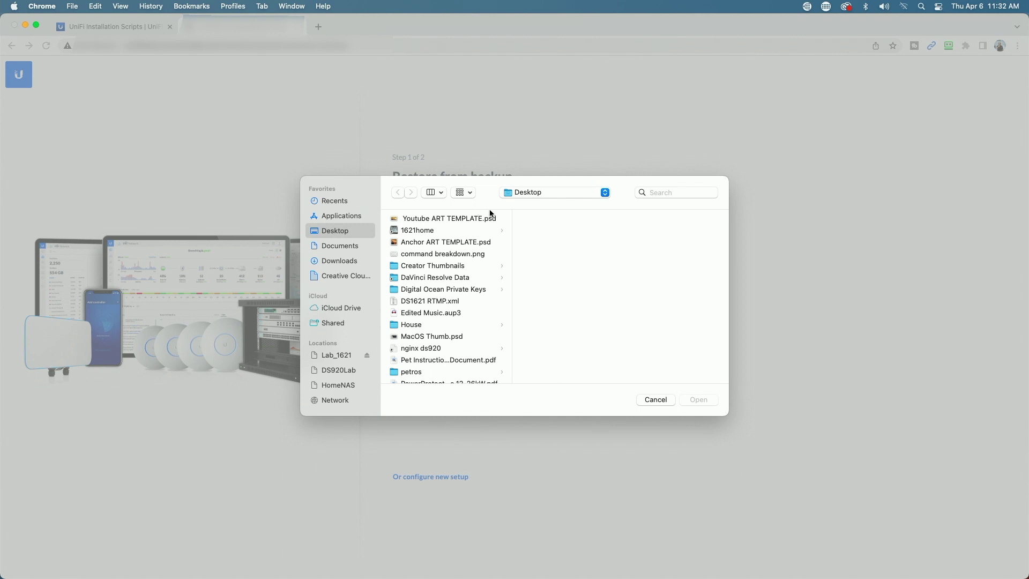
- Load network_backup_04.06.2023_11-10-AM_v7.3.83.unf from Downloads and confirm the restore
{"action": "left_click", "coordinate": [327, 264]}
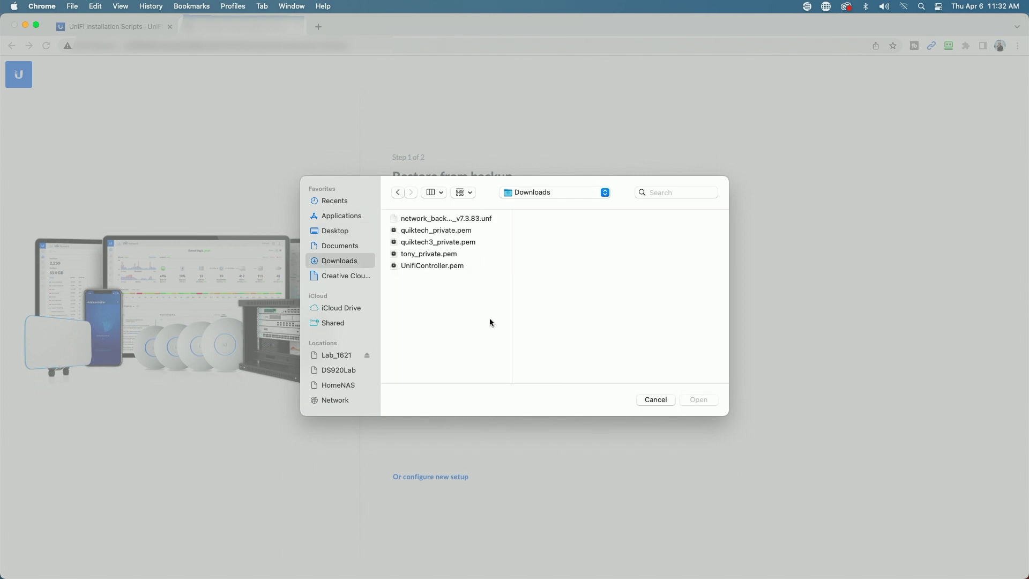
{"action": "left_click", "coordinate": [408, 219]}
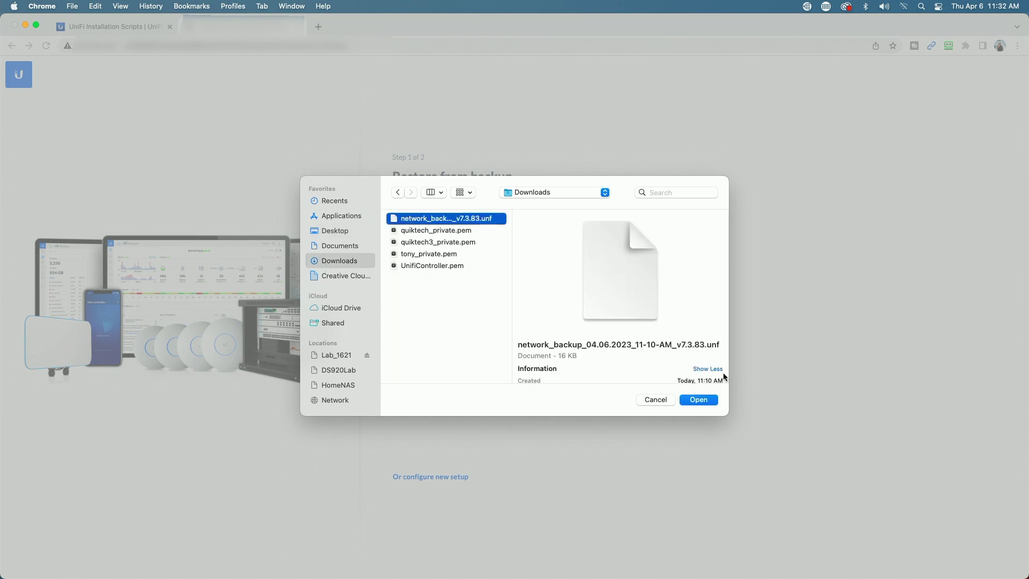
{"action": "left_click", "coordinate": [701, 400]}
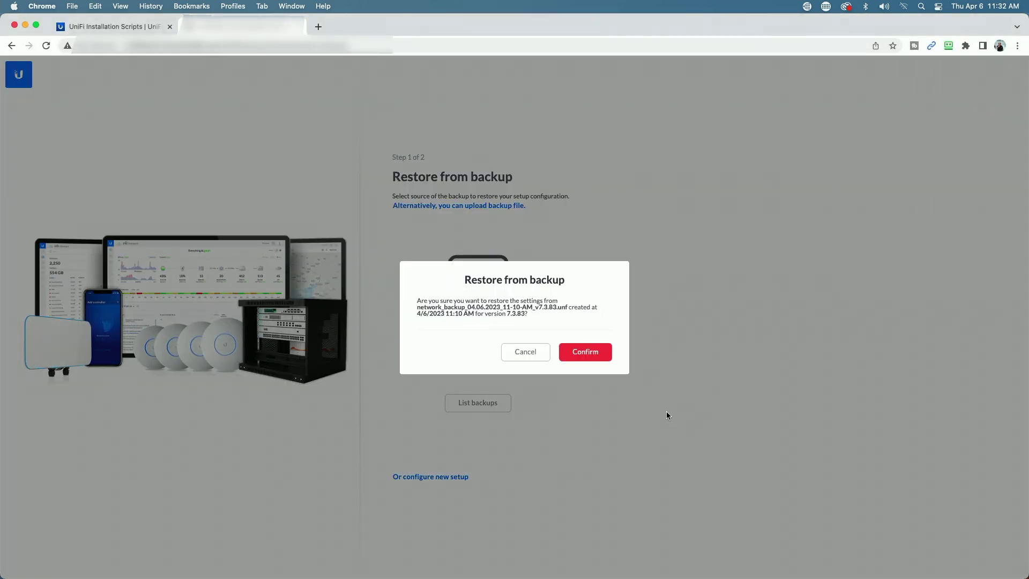
{"action": "left_click", "coordinate": [588, 352]}
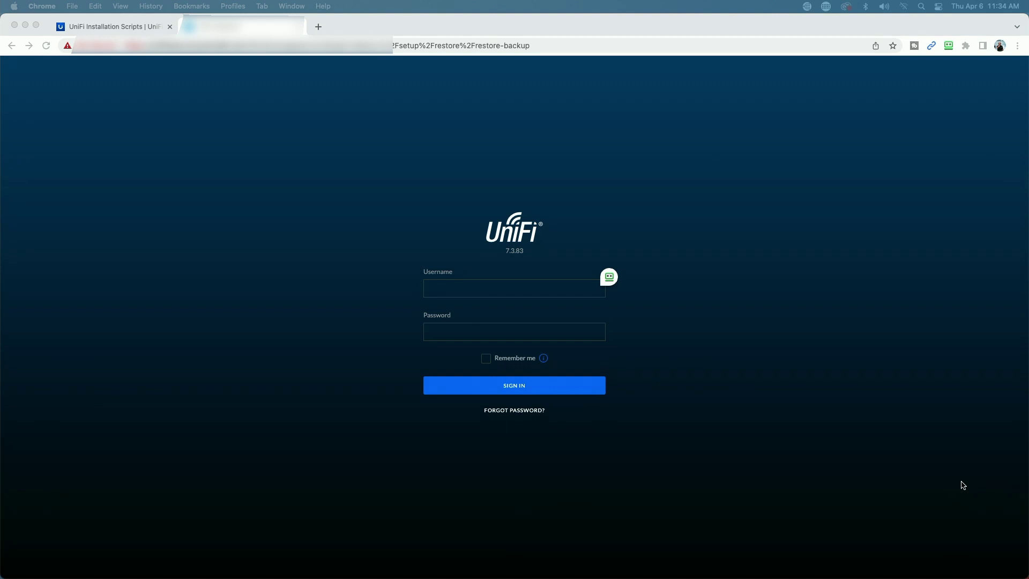
- Sign in with the account username and password, then submit the two-factor verification code
{"action": "left_click", "coordinate": [473, 287]}
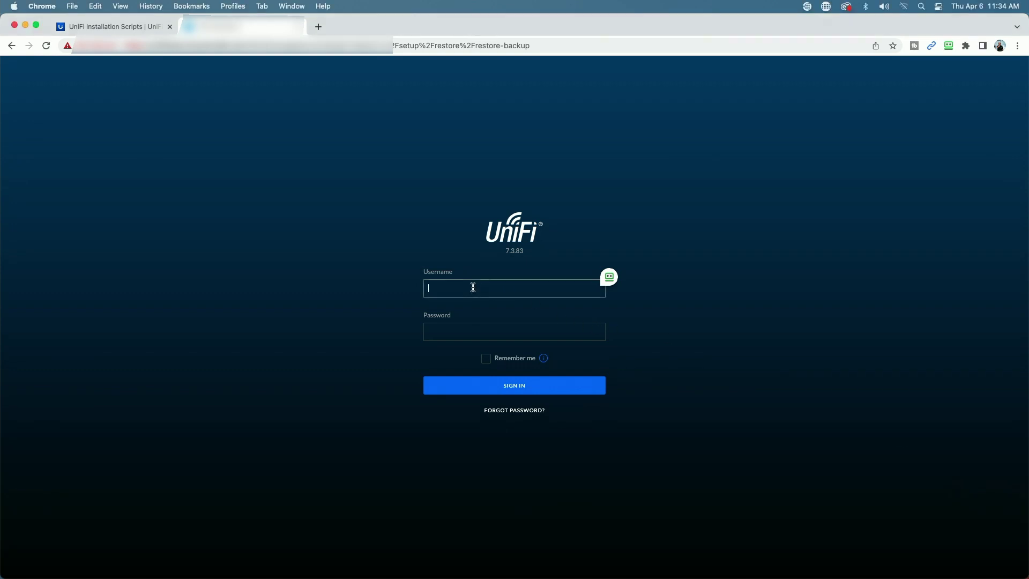
{"action": "key", "text": "Tab"}
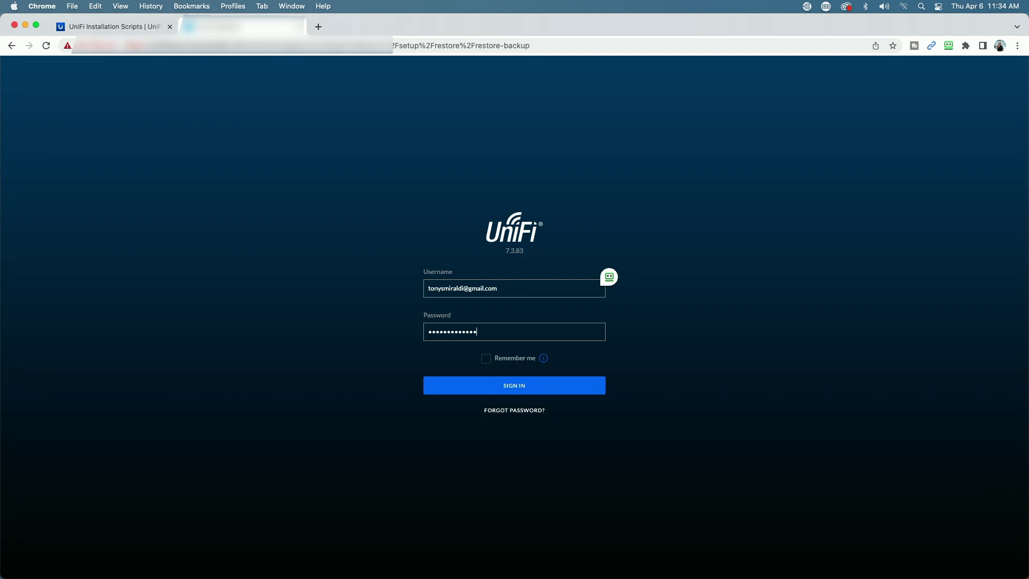
{"action": "key", "text": "Return"}
{"action": "key", "text": "Return"}
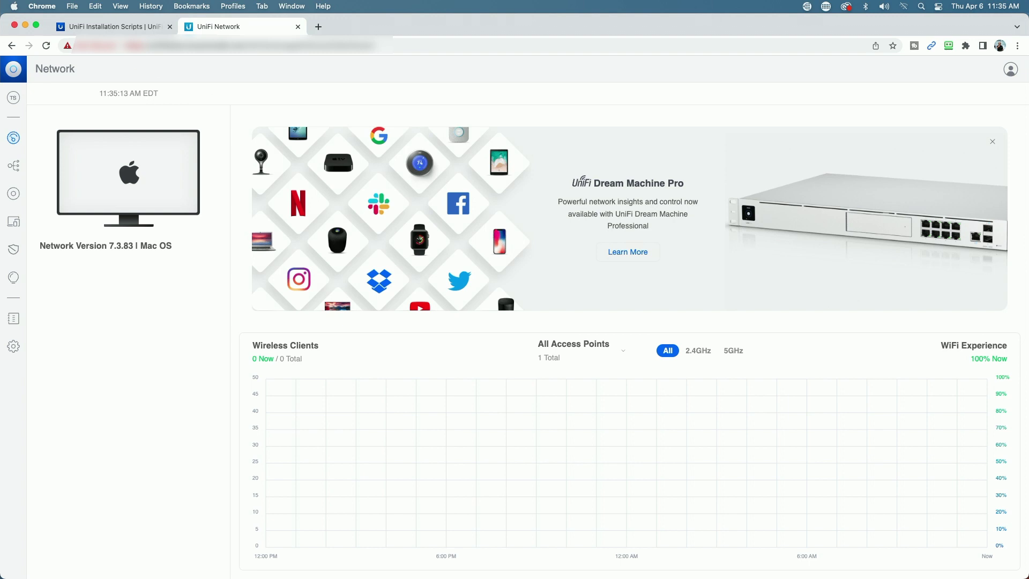
- Switch to Test Site A and check its UniFi Devices list
{"action": "left_click", "coordinate": [14, 98]}
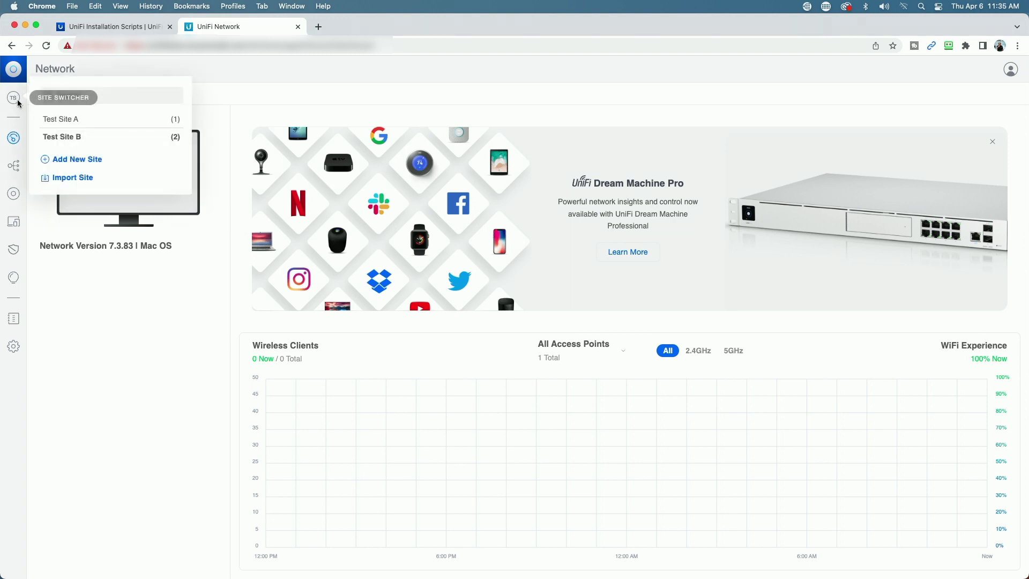
{"action": "left_click", "coordinate": [75, 120]}
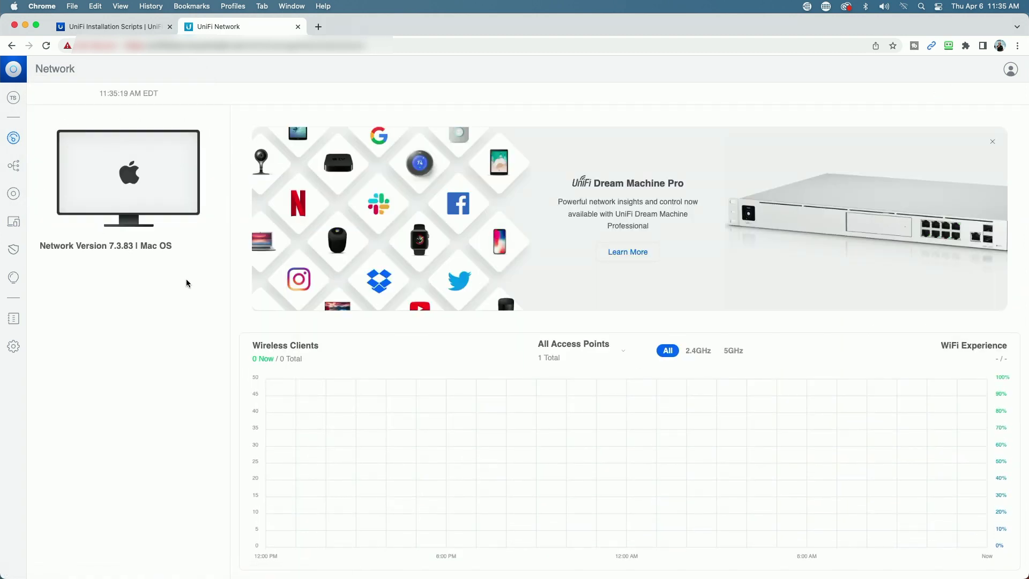
{"action": "left_click", "coordinate": [14, 196]}
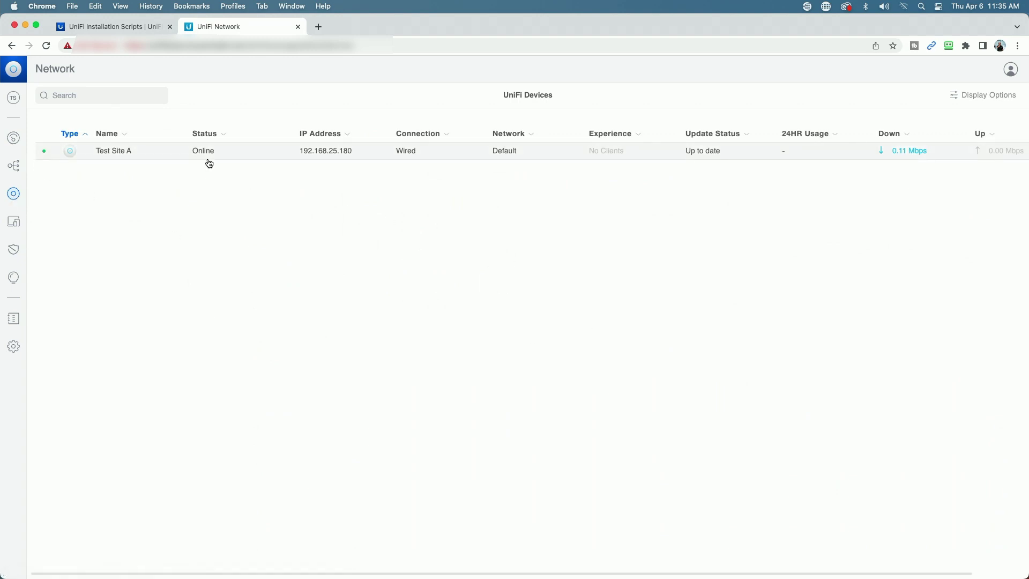
- Switch to Test Site B and confirm the US-8-60W switch shows online
{"action": "left_click", "coordinate": [11, 97]}
{"action": "left_click", "coordinate": [73, 136]}
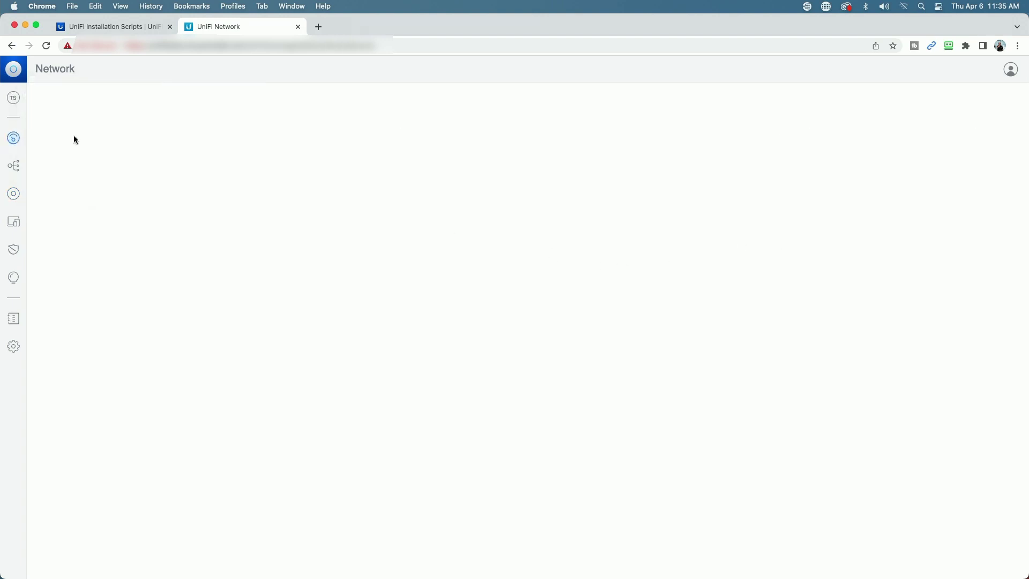
{"action": "left_click", "coordinate": [12, 195]}
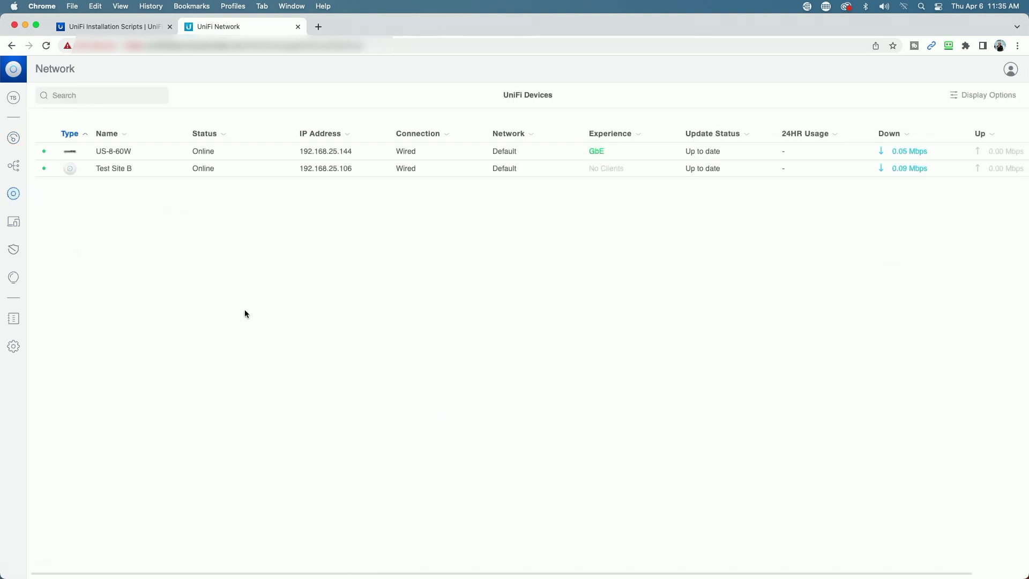